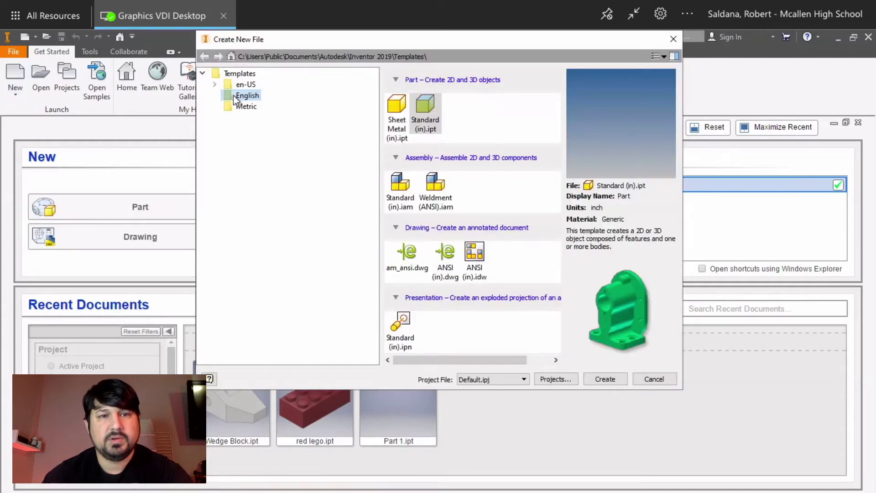
# Create a new part from the English Standard (in).ipt template.
pyautogui.click(431, 126)
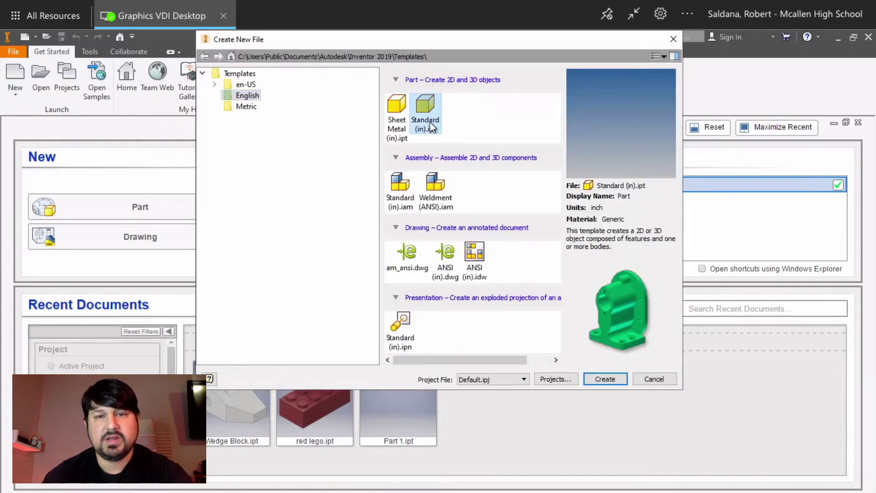
pyautogui.click(604, 380)
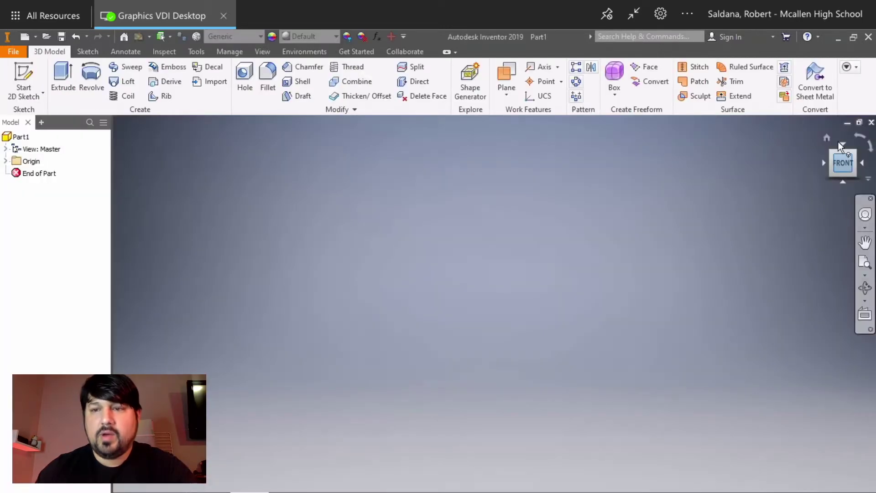
pyautogui.click(826, 136)
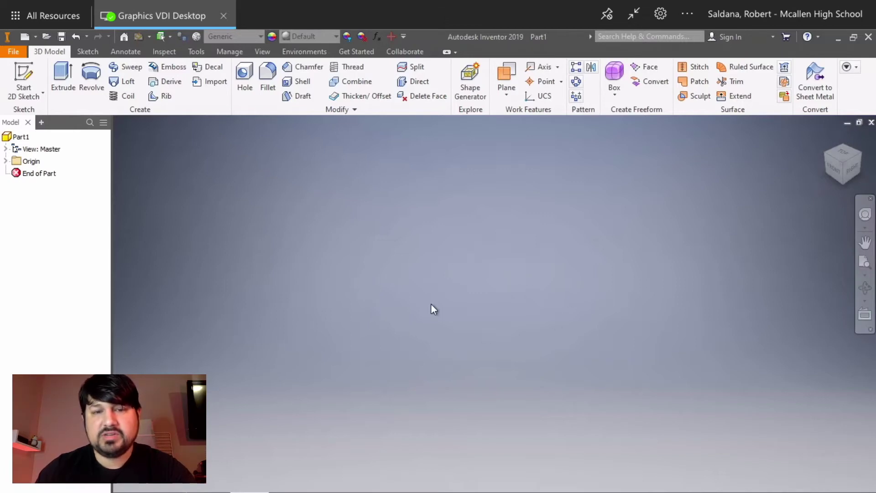
# Start a 2D sketch on the XY plane of the part's origin.
pyautogui.click(6, 161)
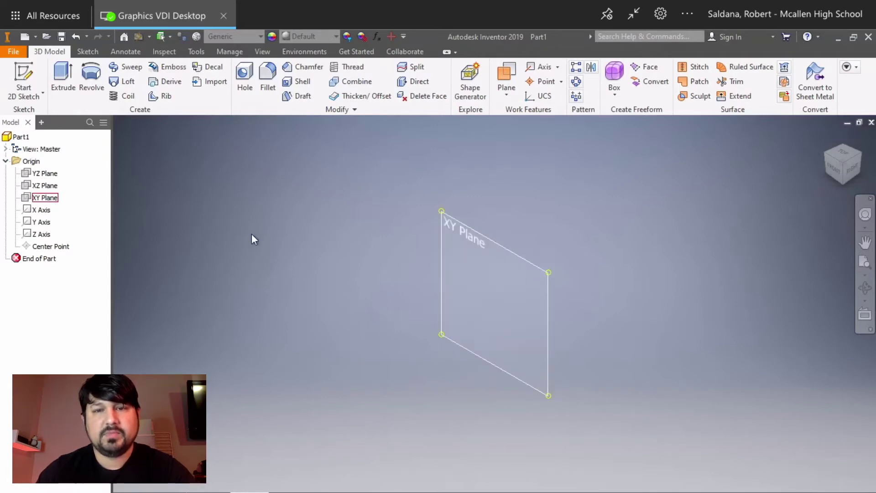
pyautogui.click(24, 75)
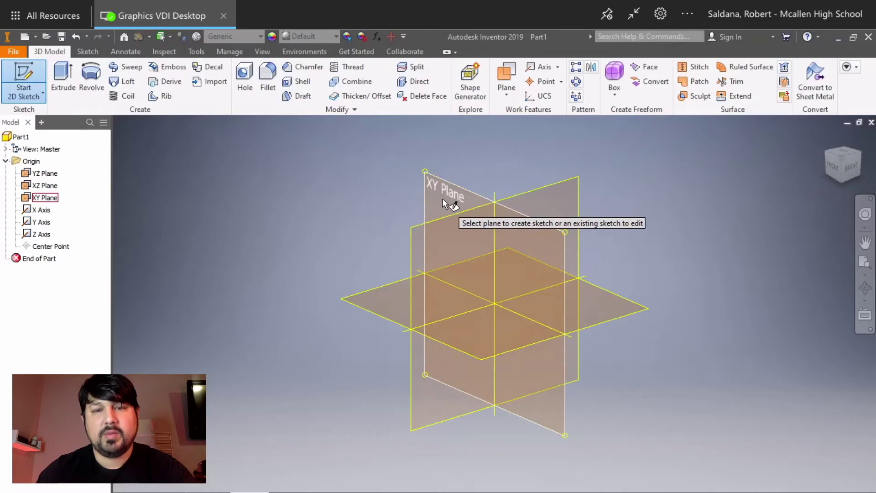
pyautogui.click(41, 200)
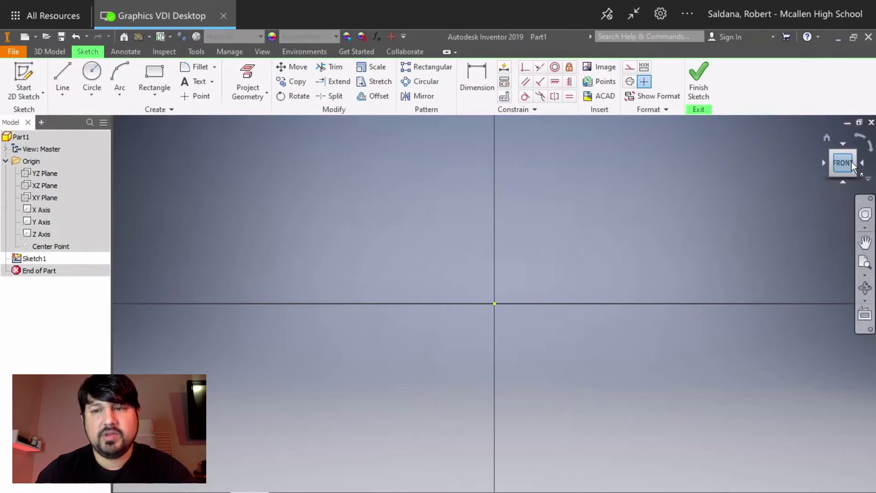
# Draw a circle with a 2 in diameter centred on the sketch origin.
pyautogui.click(92, 73)
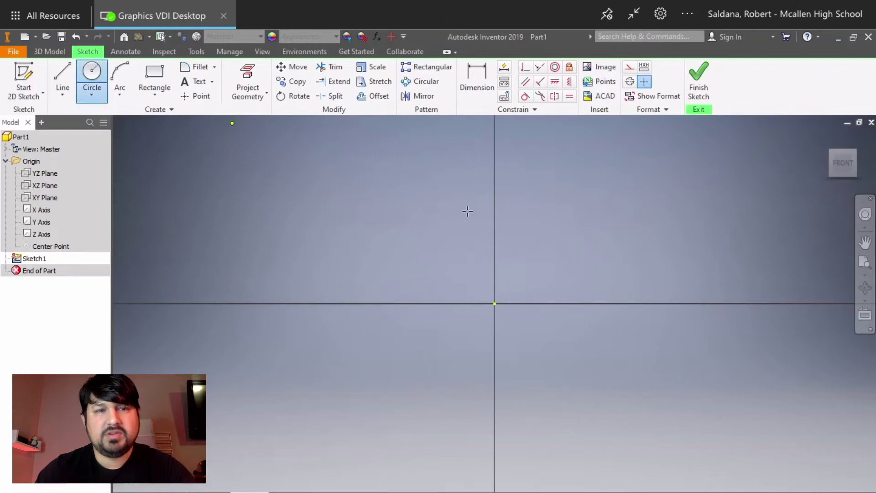
pyautogui.click(495, 304)
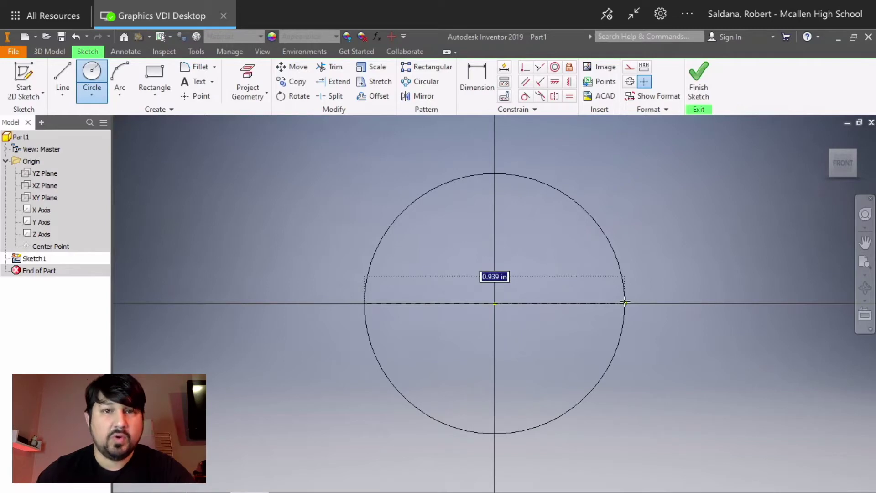
pyautogui.write('2')
pyautogui.press('Tab')
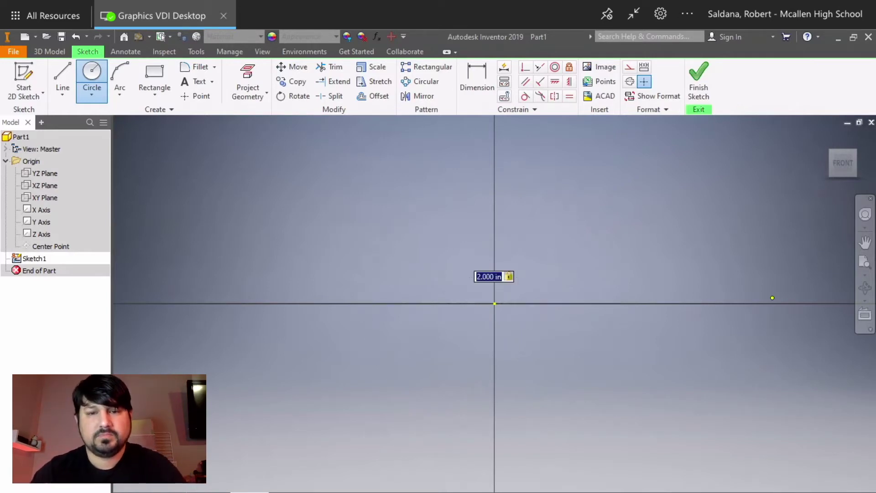
pyautogui.click(772, 298)
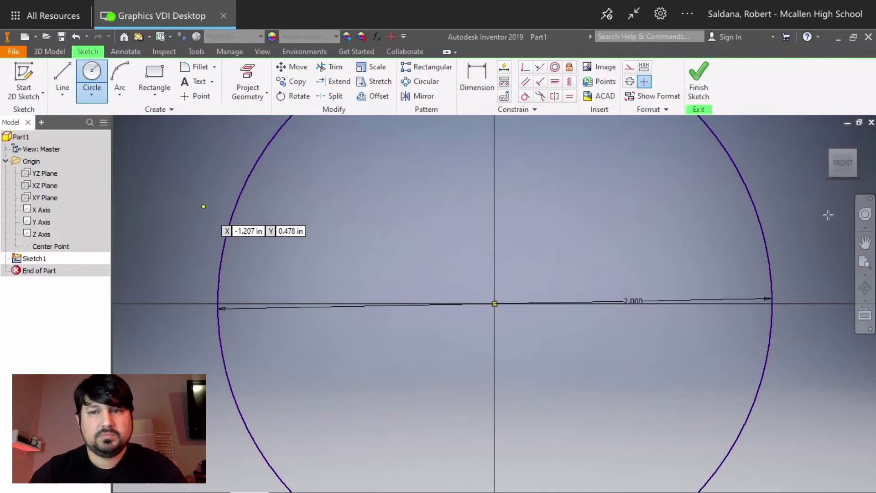
# Draw a concentric 1 in diameter circle at the origin and move both diameter dimensions outside the circles, to their lower left.
pyautogui.click(843, 163)
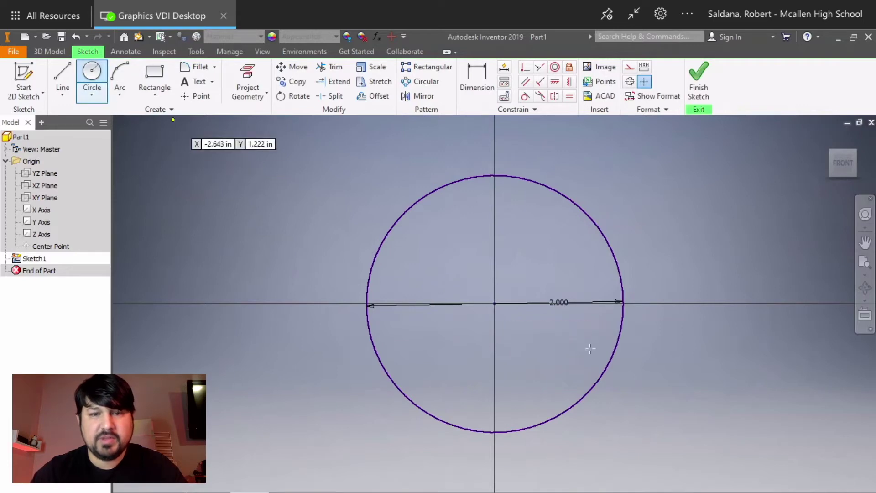
pyautogui.click(494, 303)
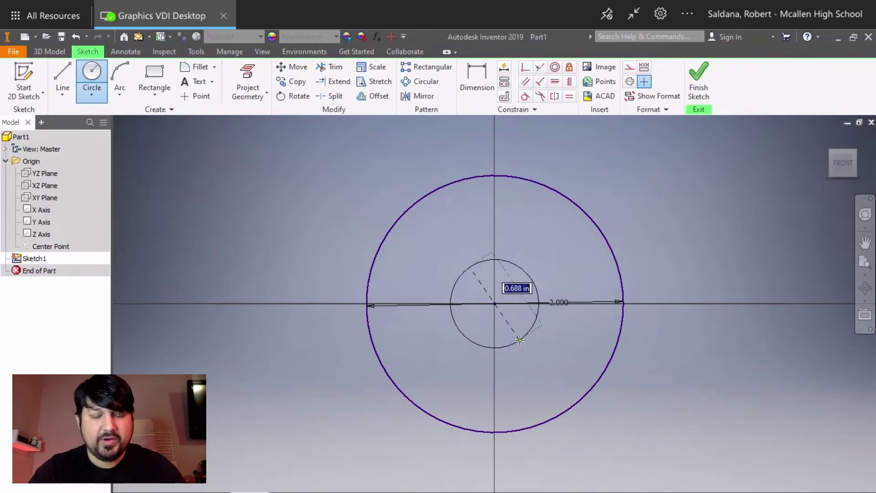
pyautogui.write('1')
pyautogui.press('Return')
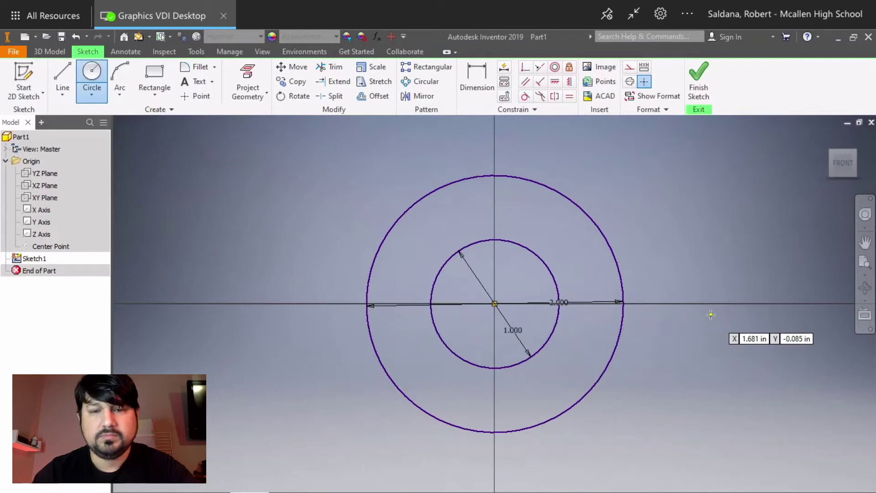
pyautogui.rightClick(326, 224)
pyautogui.click(368, 224)
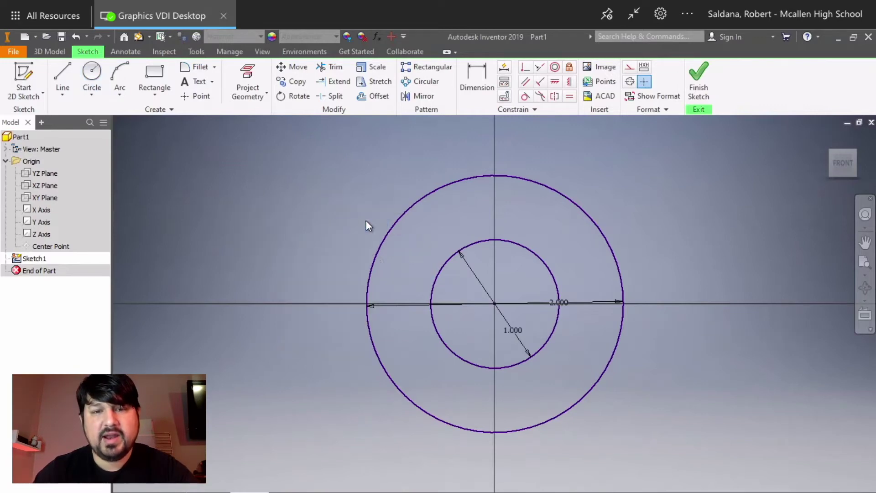
pyautogui.moveTo(515, 329); pyautogui.dragTo(352, 440)
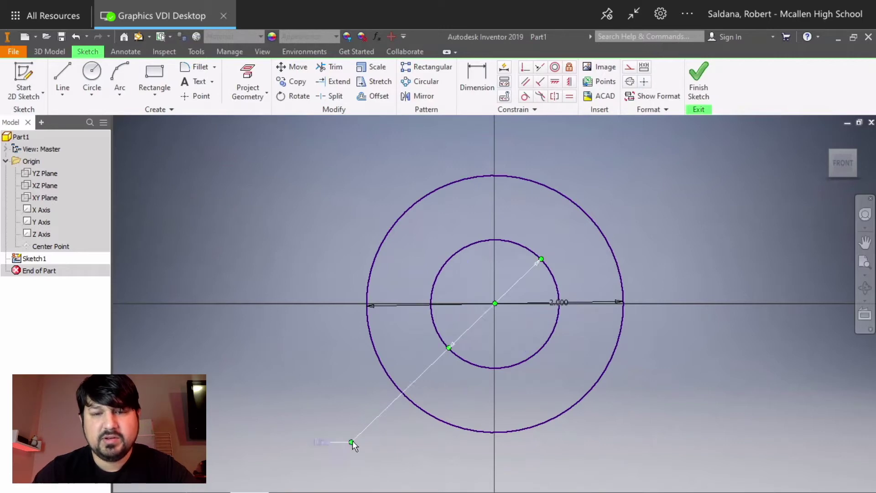
pyautogui.moveTo(562, 302); pyautogui.dragTo(330, 415)
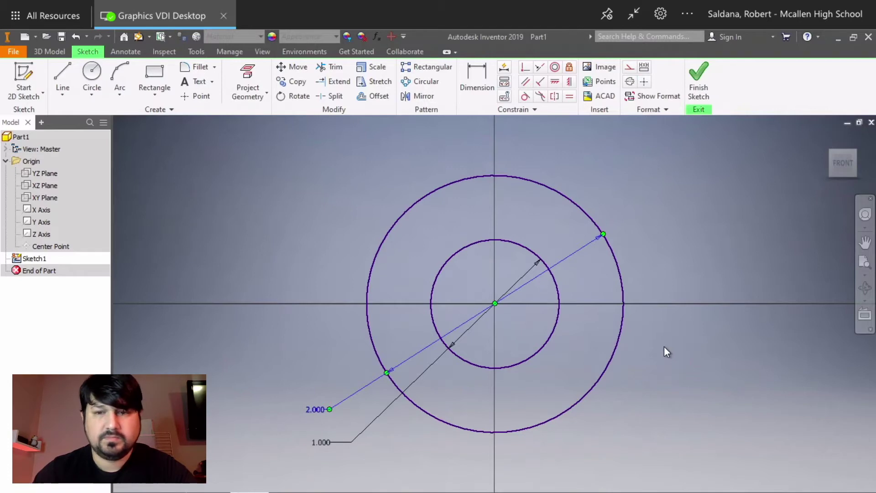
# Draw a two-point center rectangle 4 in wide and 0.5 in high, centred on the horizontal axis about 1.54 in right of the origin.
pyautogui.moveTo(718, 342); pyautogui.dragTo(557, 345, button='middle')
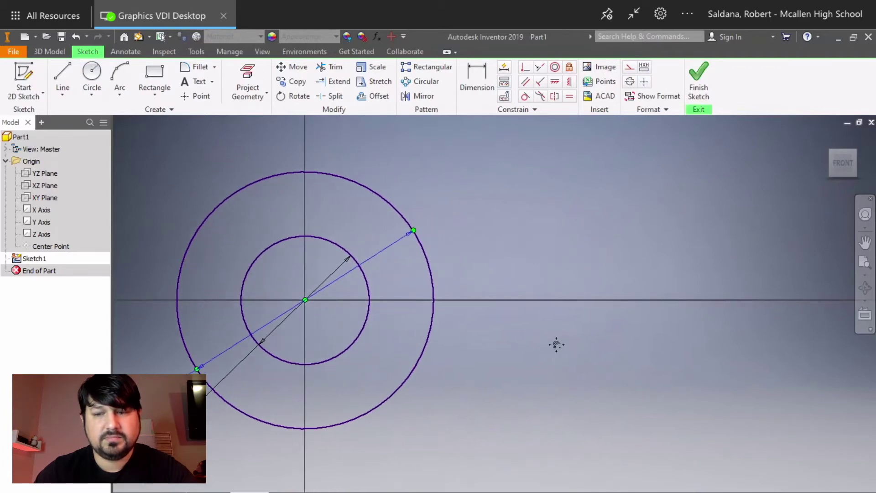
pyautogui.click(154, 91)
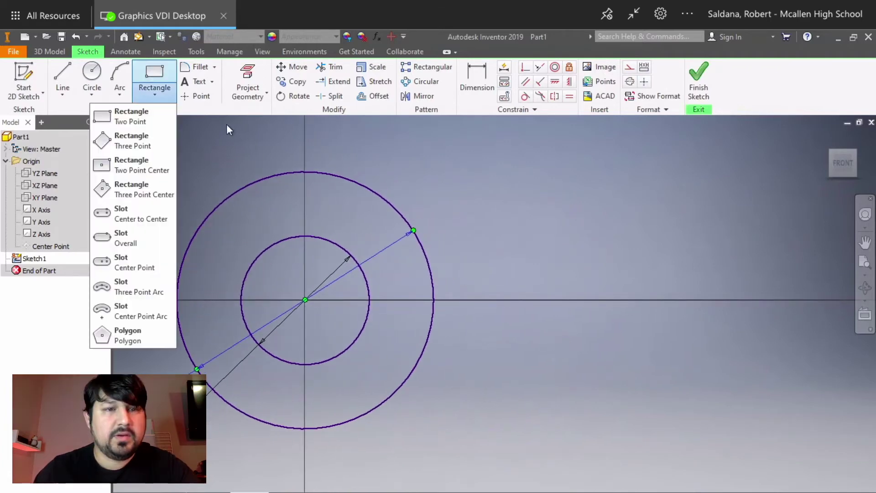
pyautogui.click(155, 91)
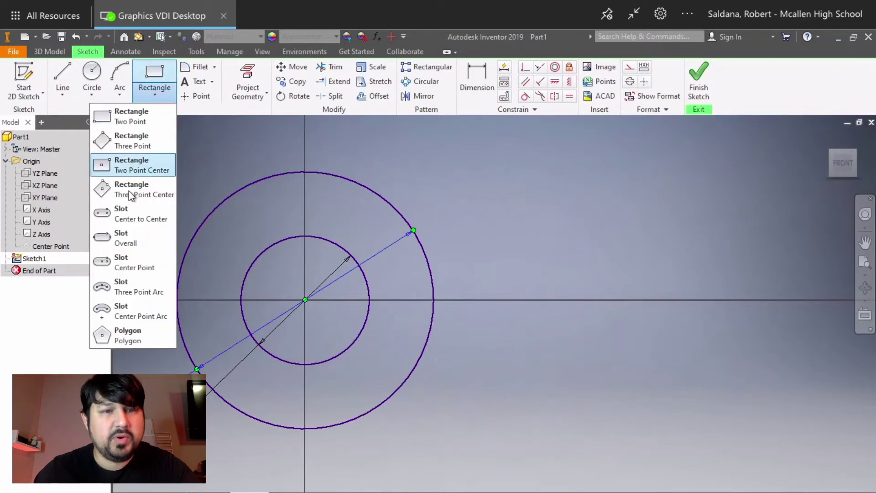
pyautogui.click(134, 168)
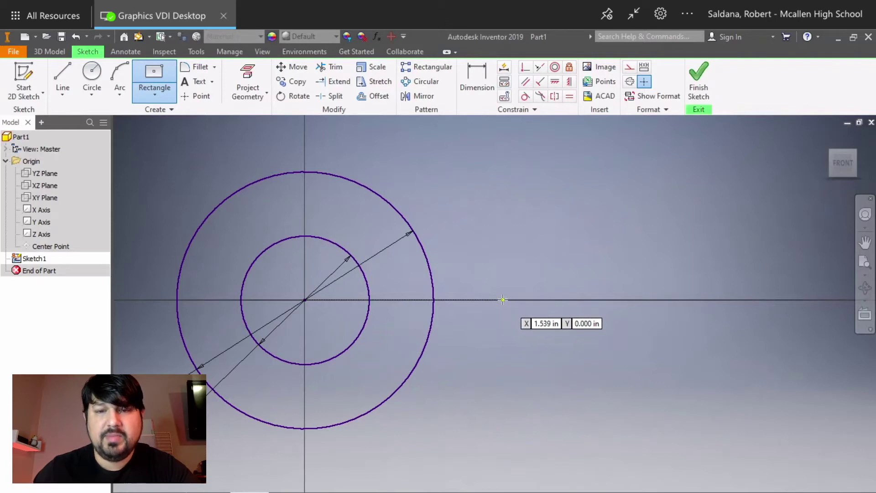
pyautogui.click(503, 300)
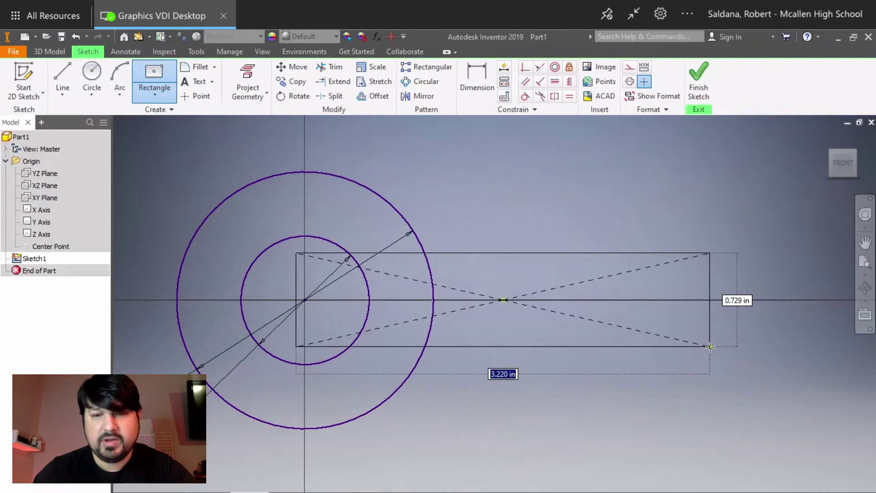
pyautogui.write('4')
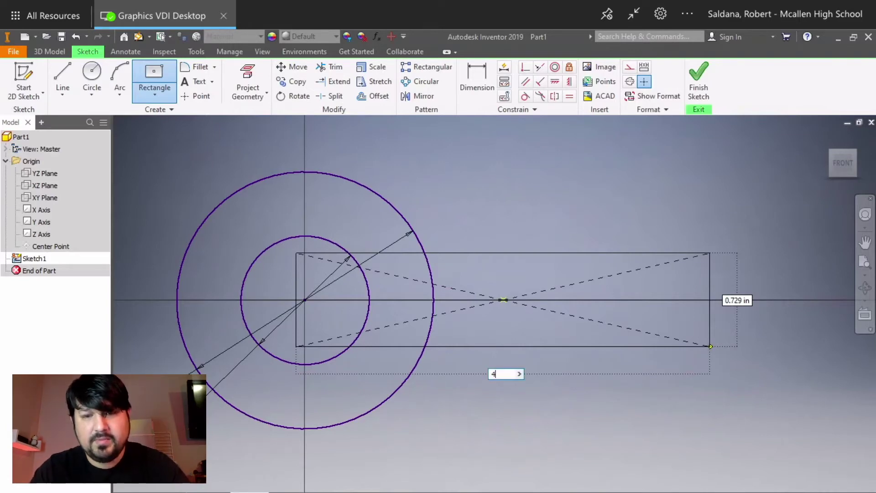
pyautogui.press('Tab')
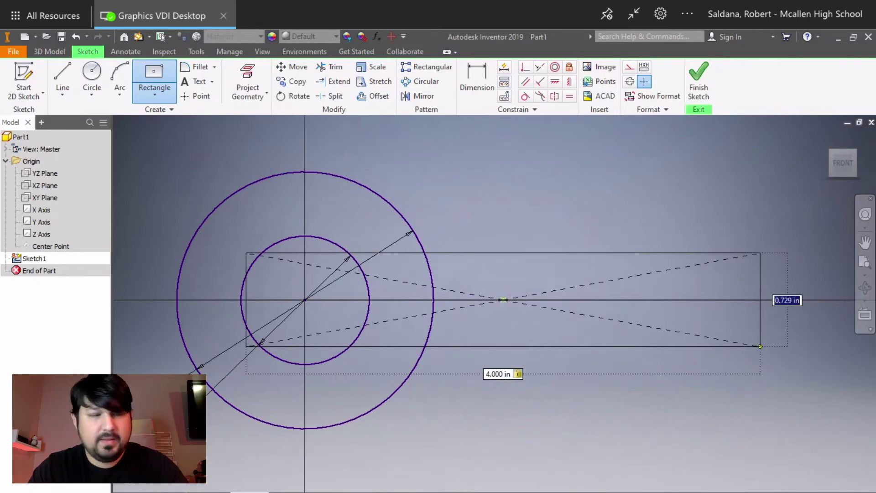
pyautogui.write('.5')
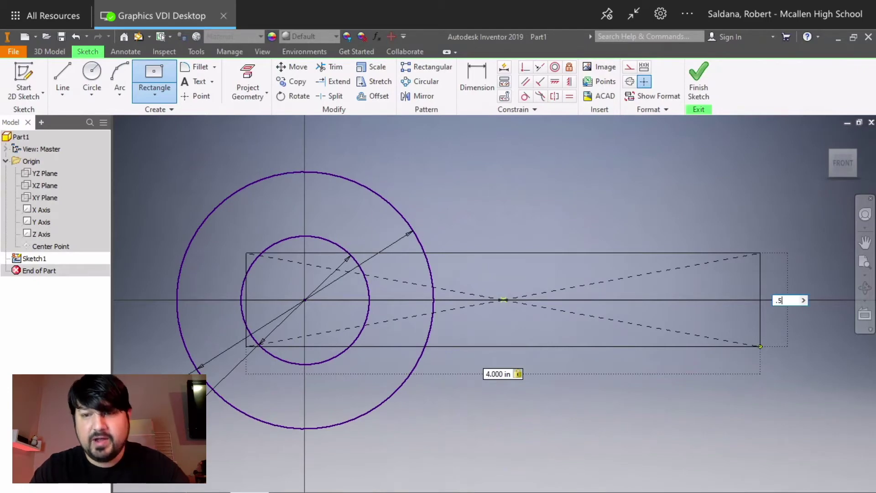
pyautogui.press('Tab')
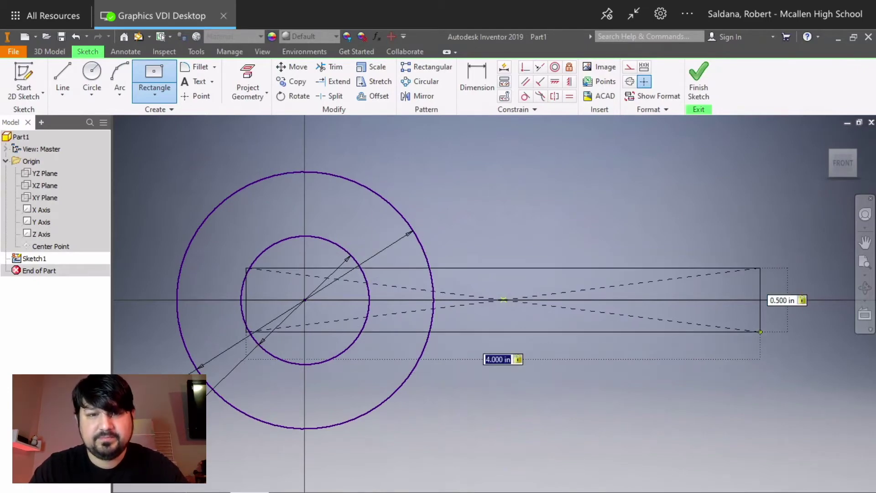
pyautogui.press('Return')
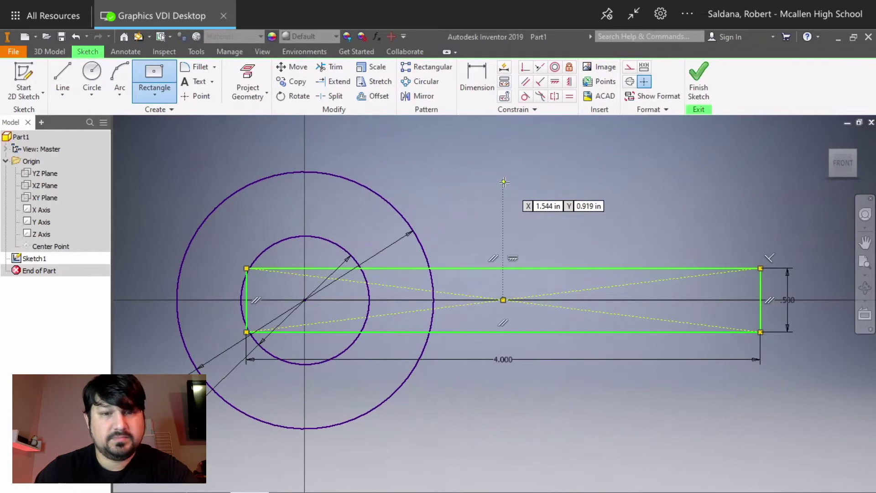
# Dimension the distance from the circles' center to the rectangle's right edge and set it to 4 in.
pyautogui.click(482, 78)
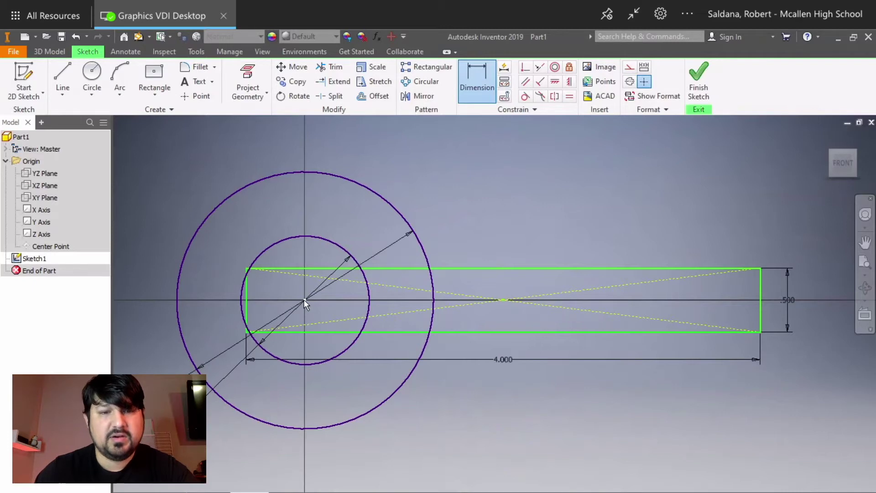
pyautogui.click(760, 302)
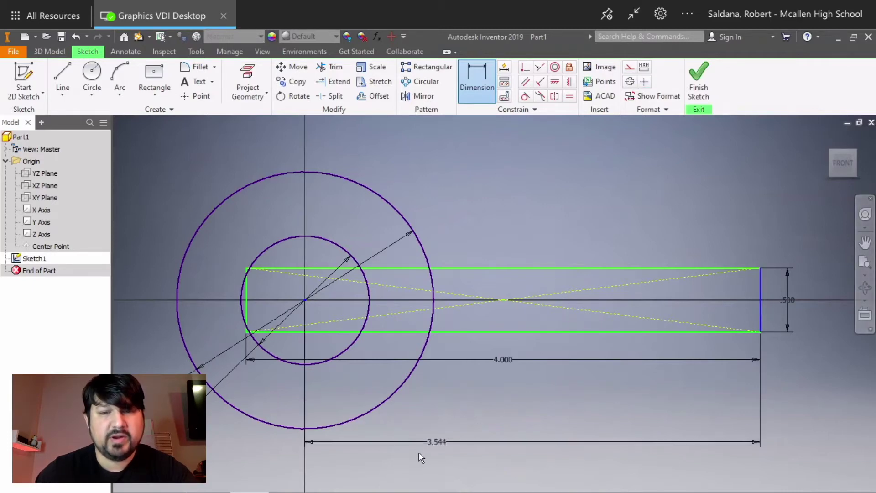
pyautogui.click(424, 452)
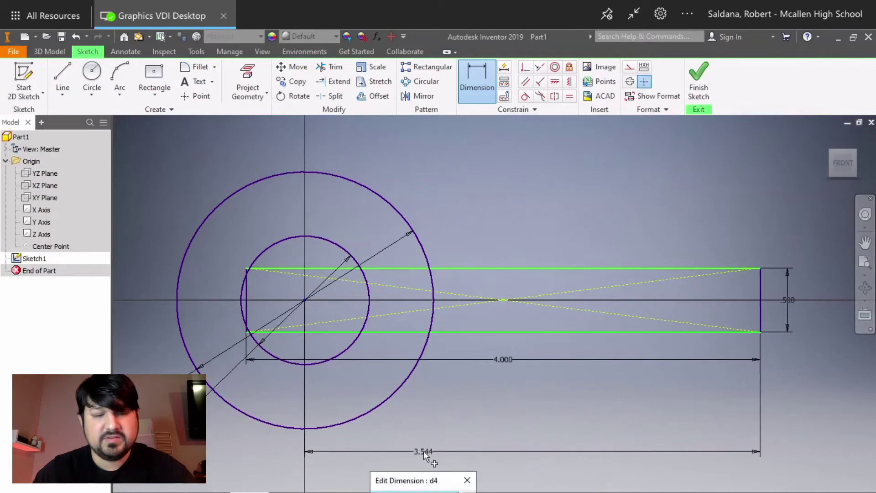
pyautogui.write('4')
pyautogui.press('Return')
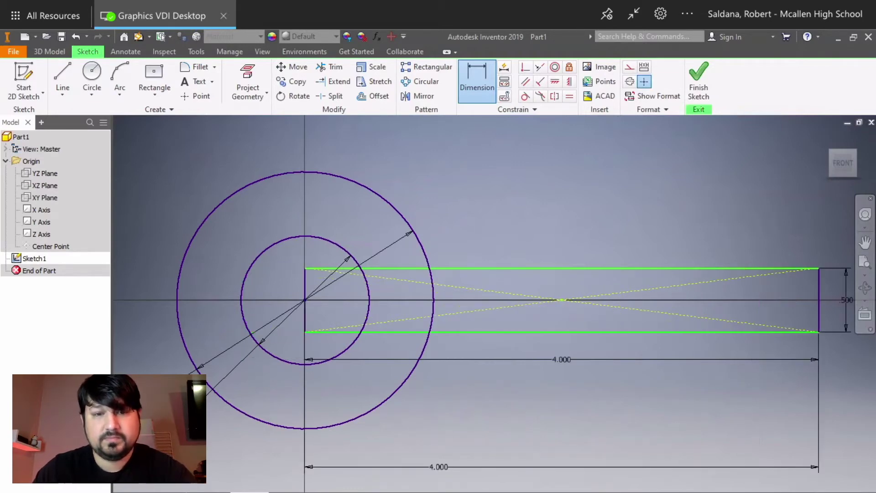
# Draw a two-point center rectangle 0.25 in high and about 0.7 in wide on the horizontal axis, crossing the left side of both circles.
pyautogui.moveTo(514, 400); pyautogui.dragTo(546, 404, button='middle')
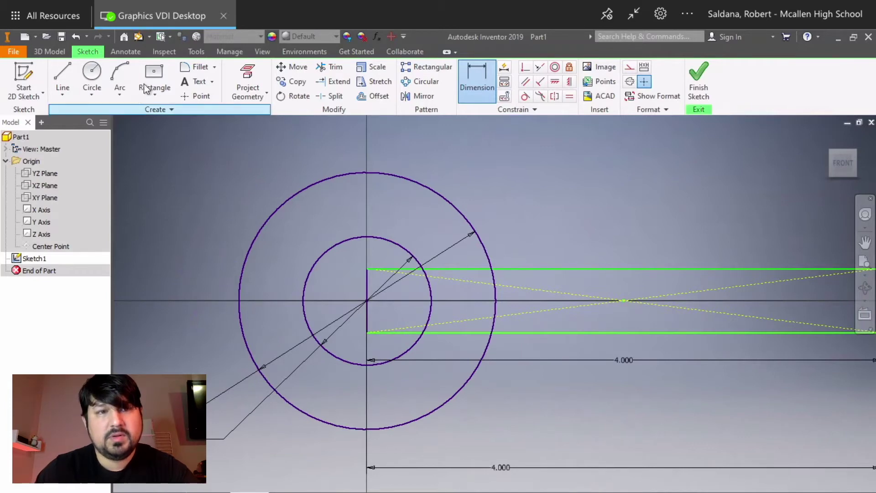
pyautogui.click(154, 78)
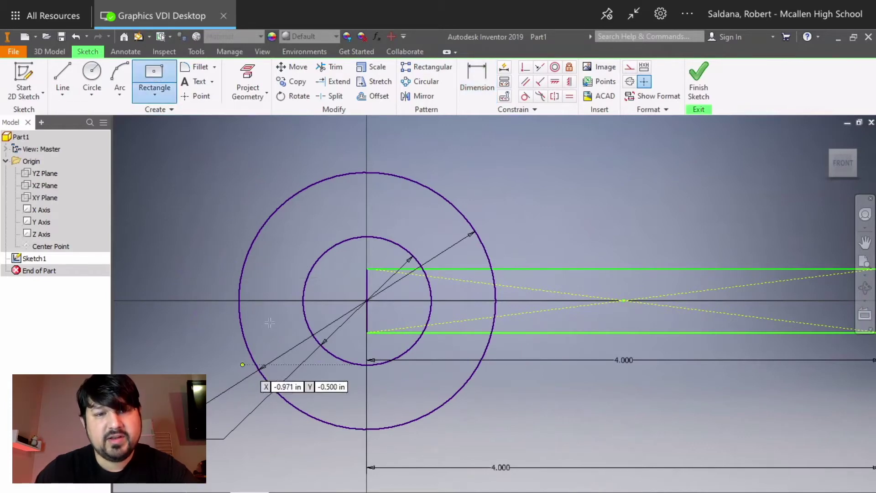
pyautogui.click(272, 299)
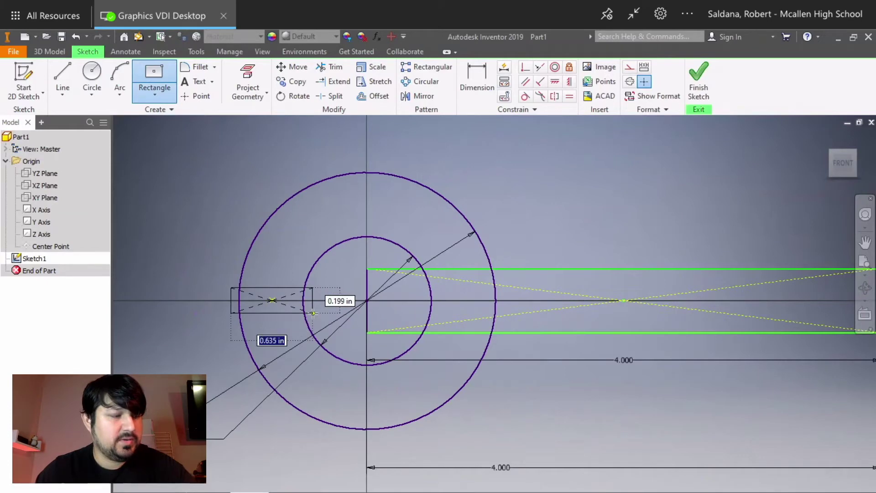
pyautogui.press('Tab')
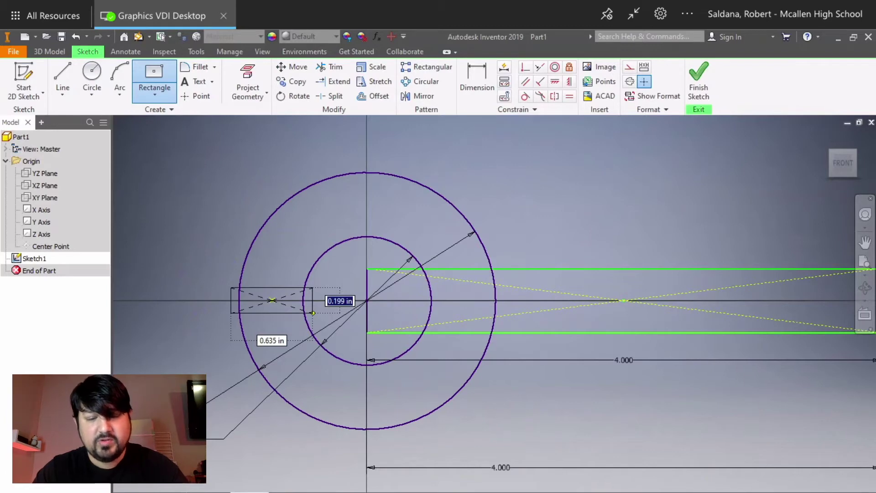
pyautogui.write('.25')
pyautogui.press('Tab')
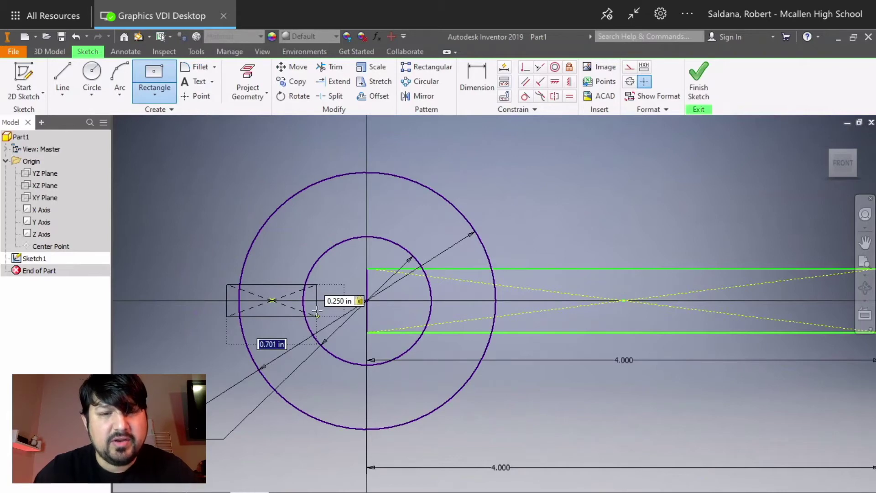
pyautogui.click(317, 312)
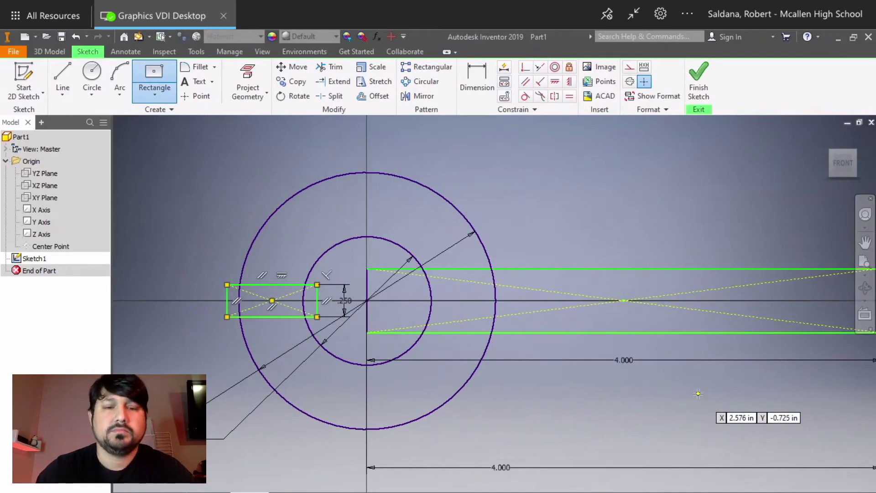
pyautogui.moveTo(695, 395); pyautogui.dragTo(665, 389, button='middle')
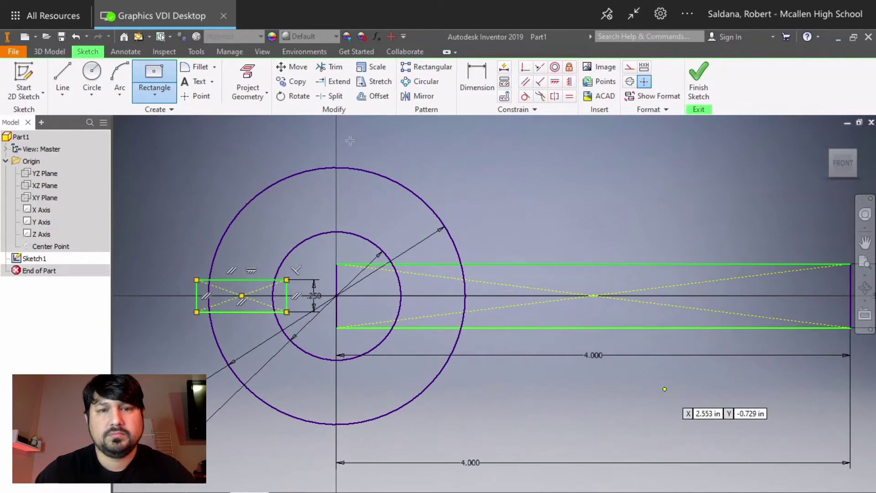
pyautogui.press('Escape')
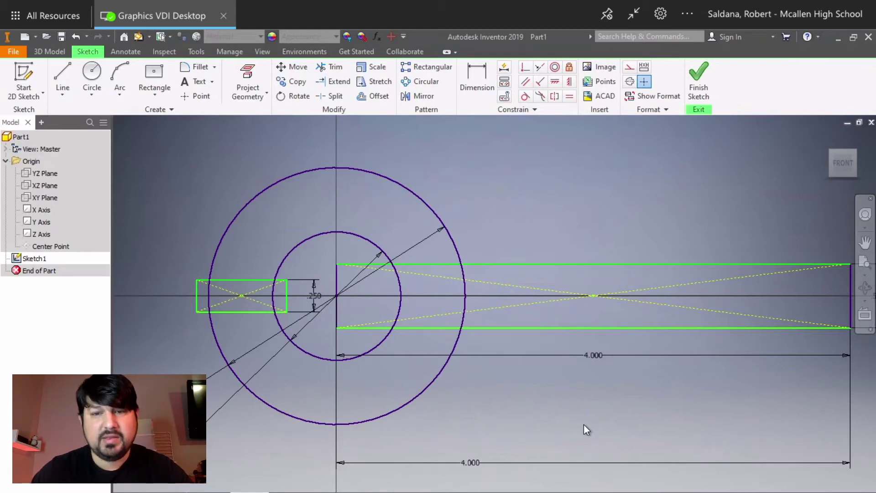
pyautogui.rightClick(539, 169)
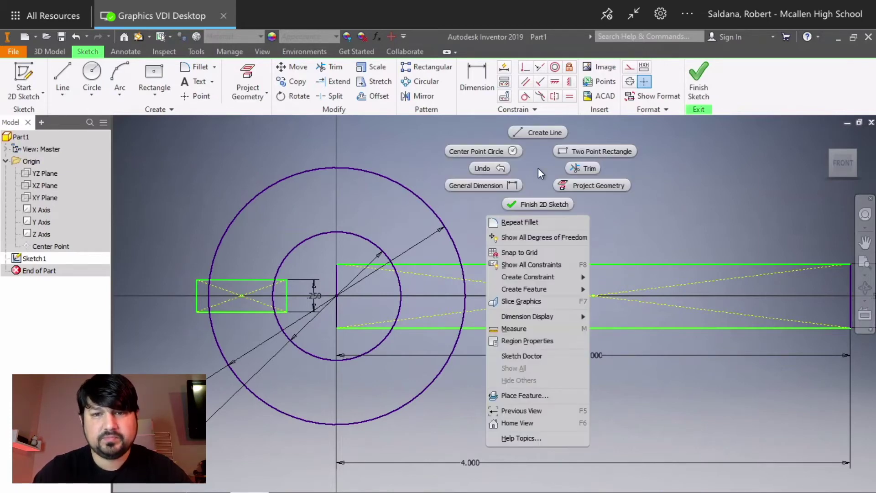
pyautogui.click(602, 151)
pyautogui.rightClick(554, 191)
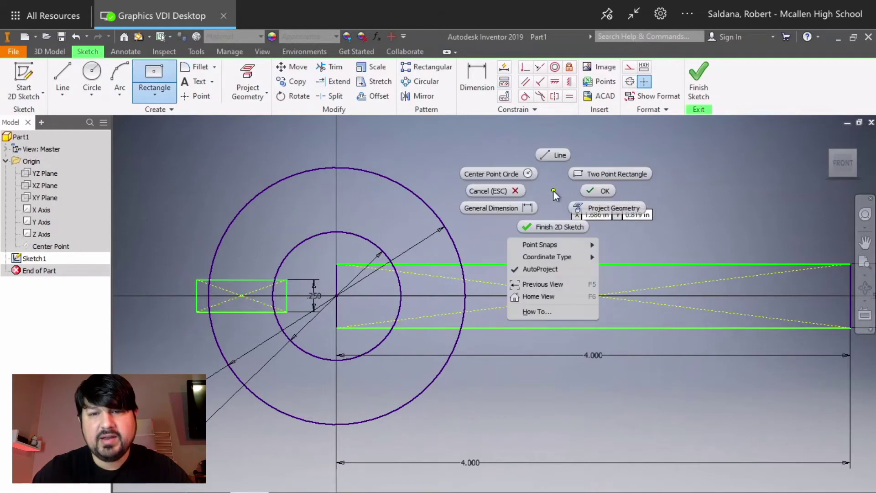
pyautogui.click(601, 192)
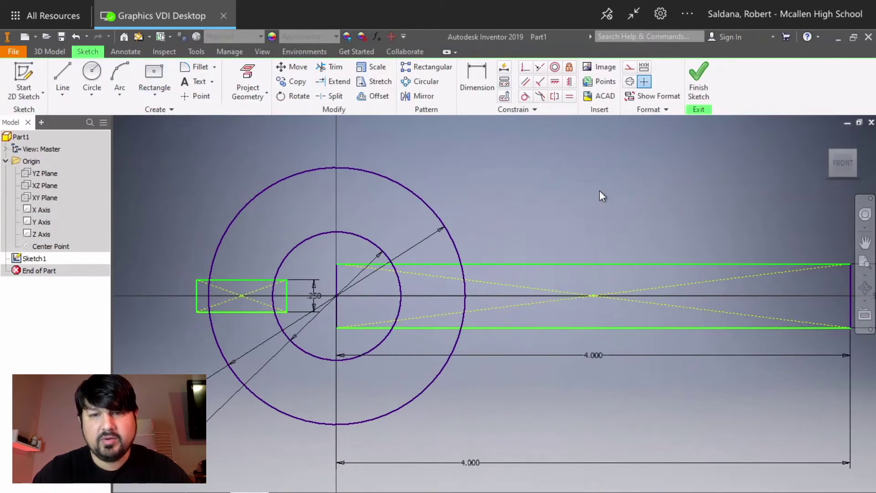
# Delete both 4 in horizontal dimensions of the long rectangle and the small rectangle's 0.25 in height dimension.
pyautogui.rightClick(596, 354)
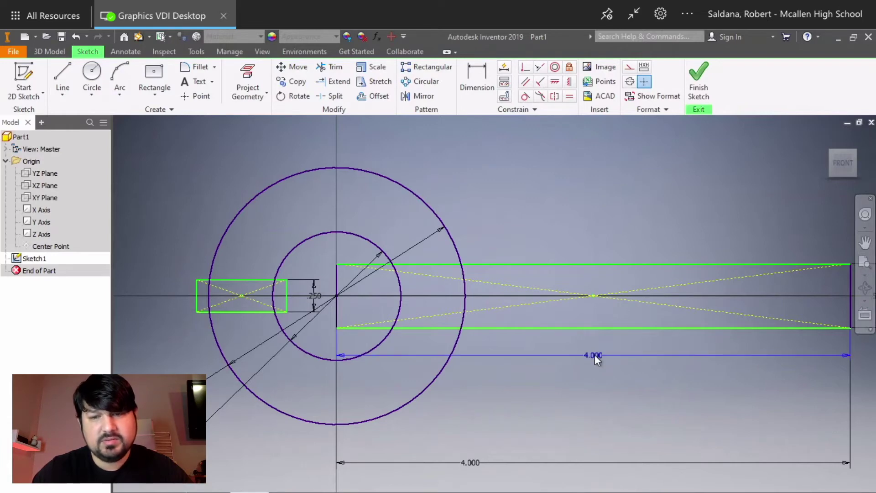
pyautogui.click(593, 319)
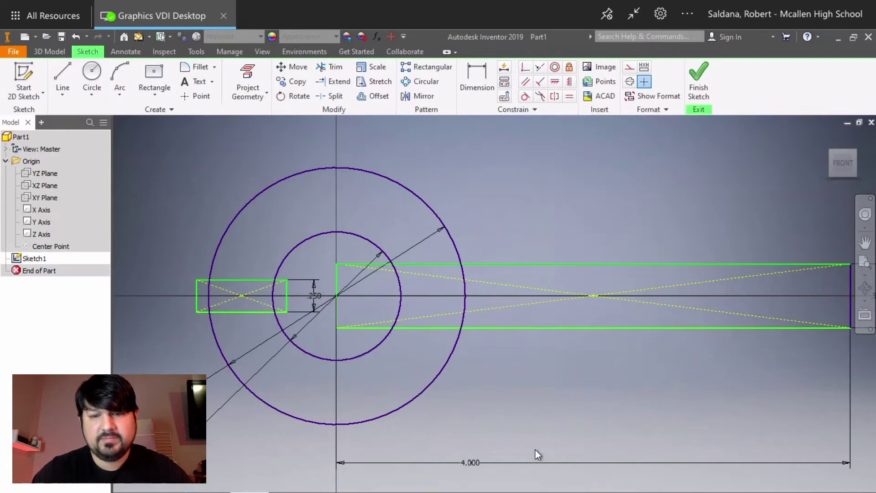
pyautogui.rightClick(475, 463)
pyautogui.click(473, 370)
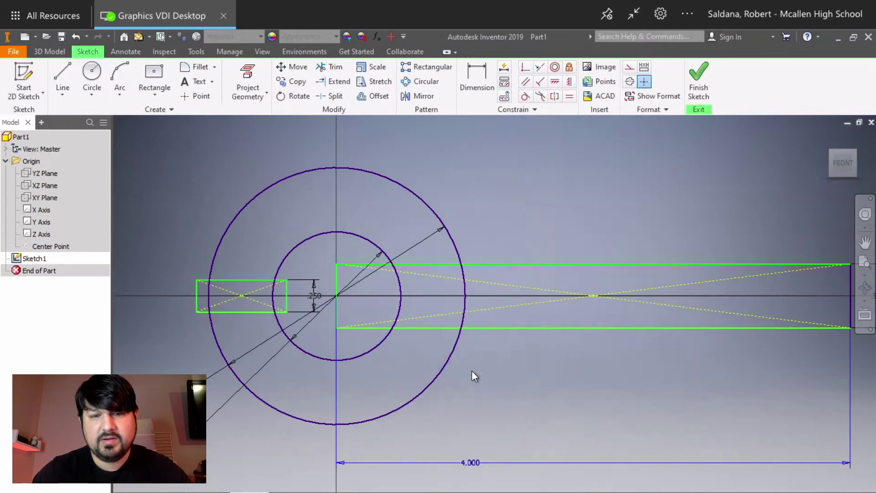
pyautogui.rightClick(315, 298)
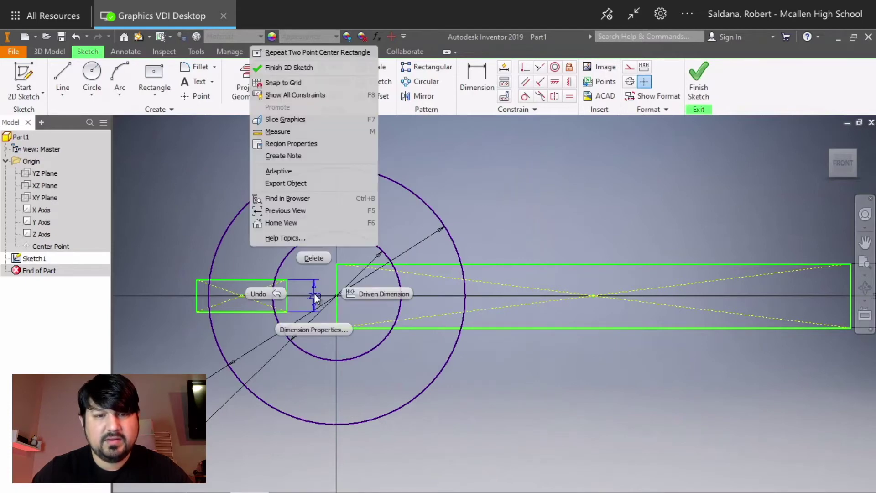
pyautogui.click(314, 258)
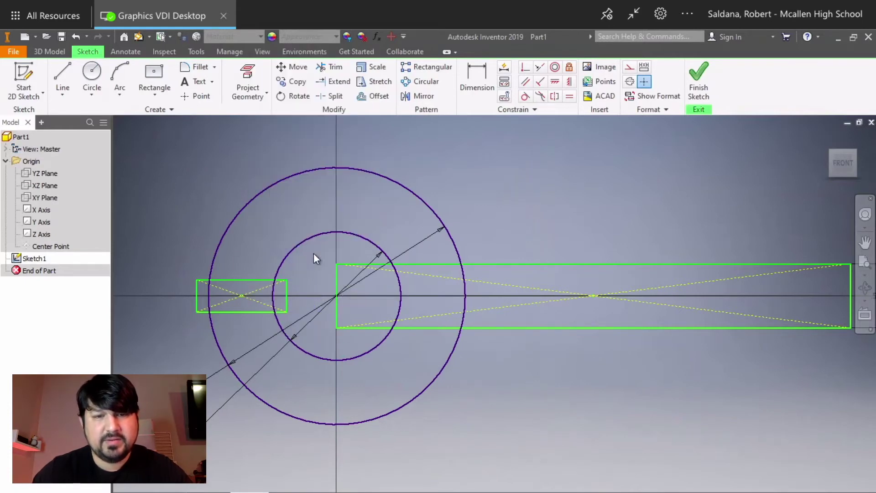
# Trim away the two short vertical sides of the small rectangle.
pyautogui.click(338, 67)
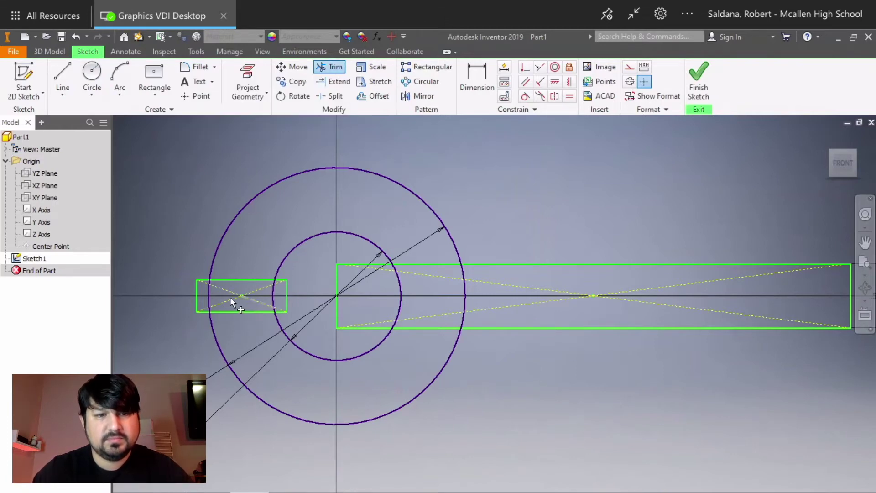
pyautogui.scroll(-1, 231, 297)
pyautogui.scroll(-4, 231, 296)
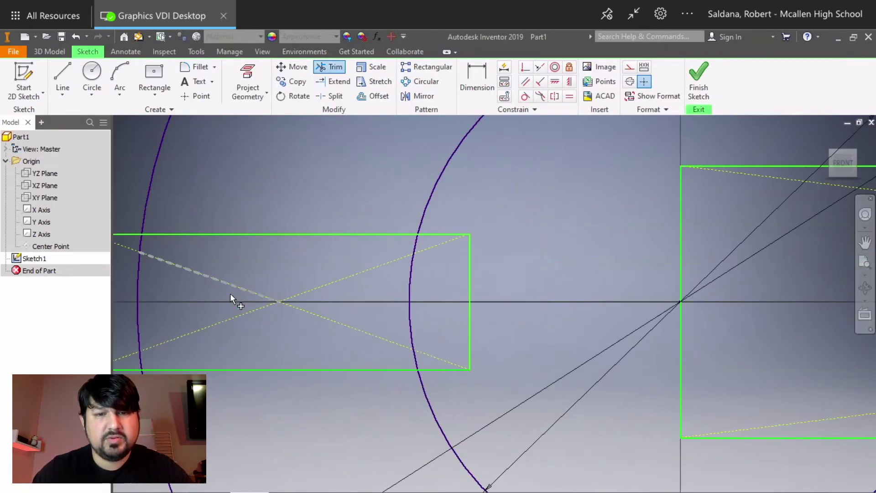
pyautogui.scroll(2, 231, 296)
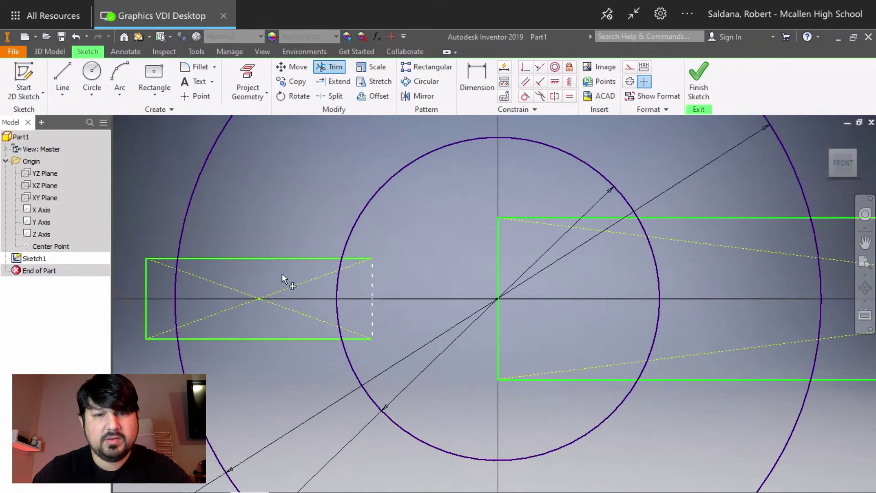
pyautogui.click(146, 294)
pyautogui.click(371, 300)
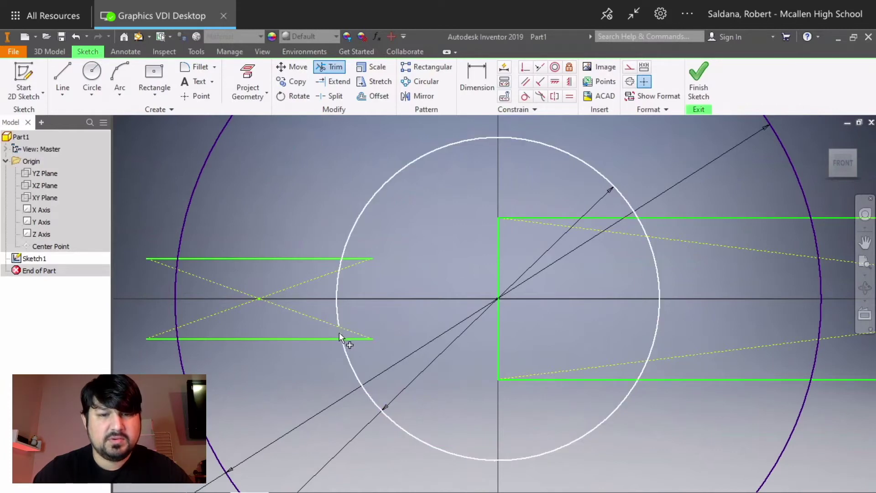
# Trim the inner and outer circles' arcs between the small rectangle's two horizontal lines to open a slot.
pyautogui.click(337, 311)
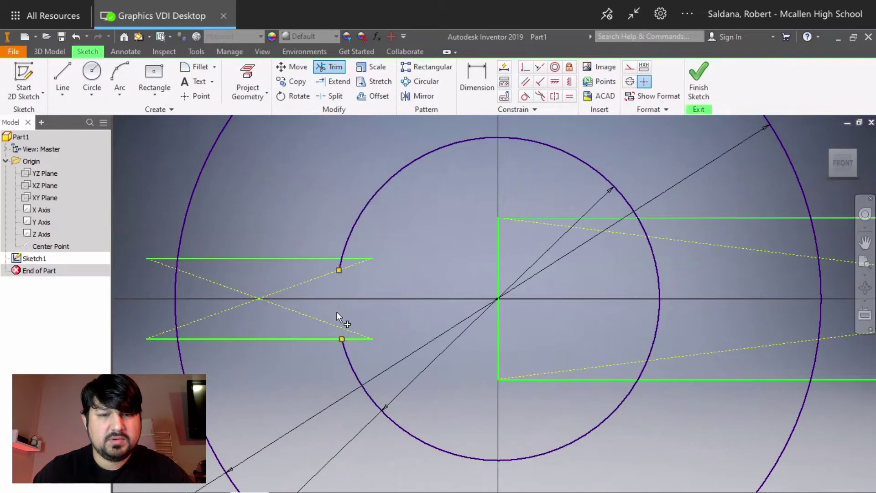
pyautogui.click(339, 263)
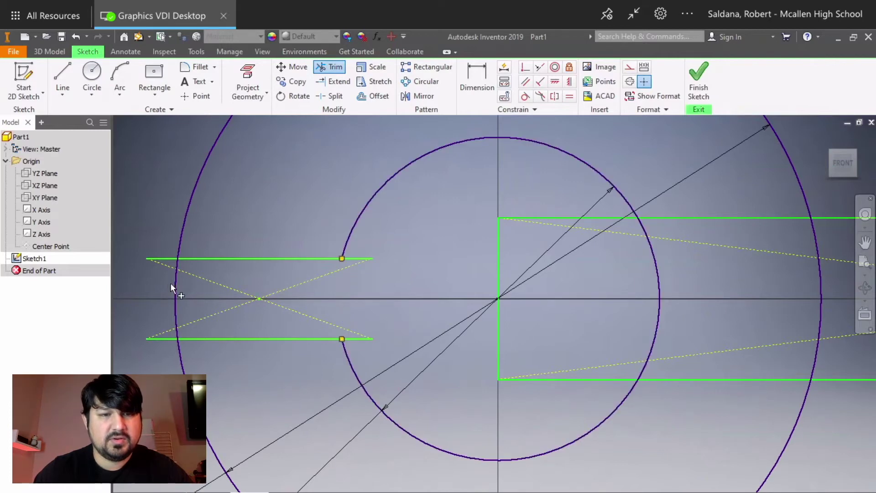
pyautogui.click(174, 309)
pyautogui.click(178, 262)
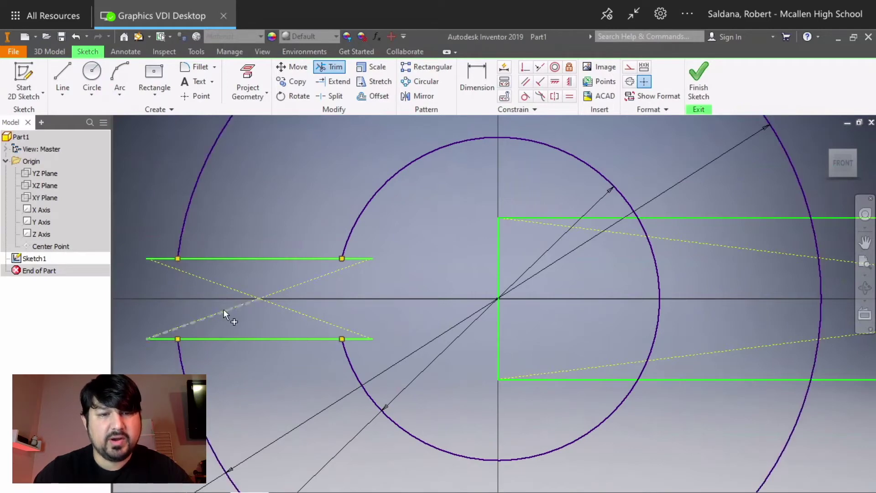
# Trim away the small rectangle's construction diagonals between the two circles and outside the outer circle.
pyautogui.click(224, 310)
pyautogui.click(295, 284)
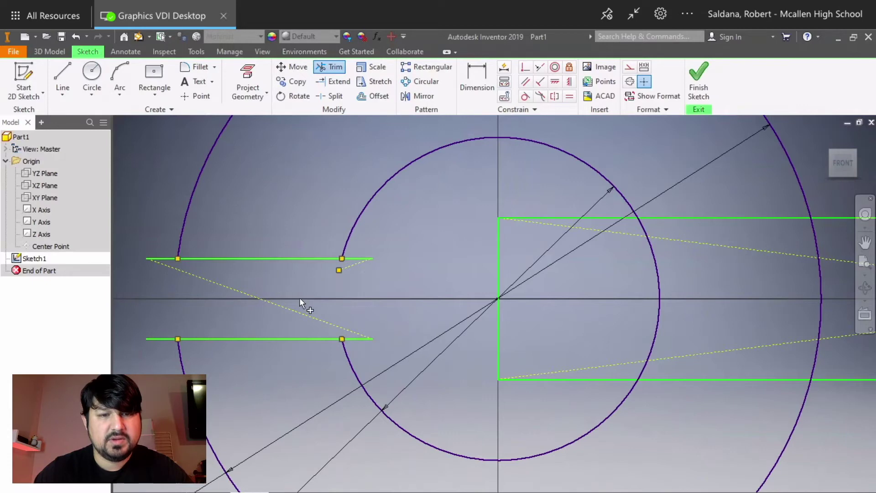
pyautogui.click(297, 311)
pyautogui.click(201, 277)
pyautogui.click(167, 267)
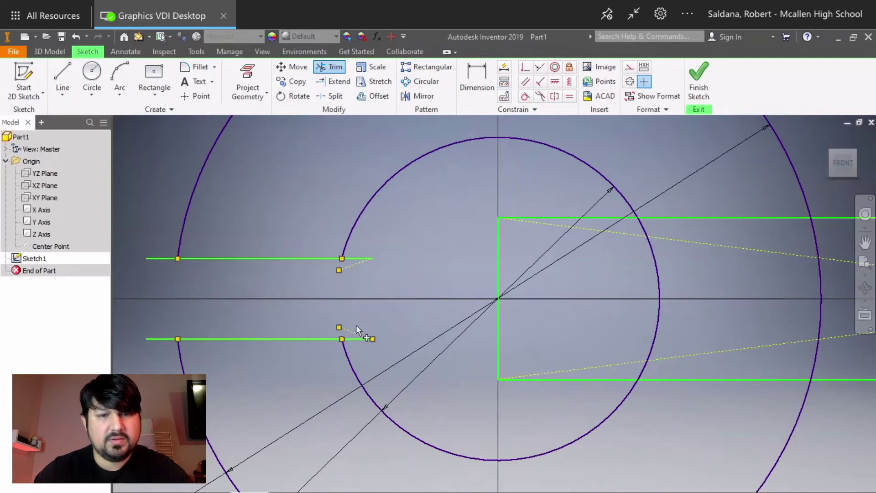
# Trim the leftover diagonal stubs and the ends of the slot lines that project beyond the inner and outer circles.
pyautogui.click(361, 337)
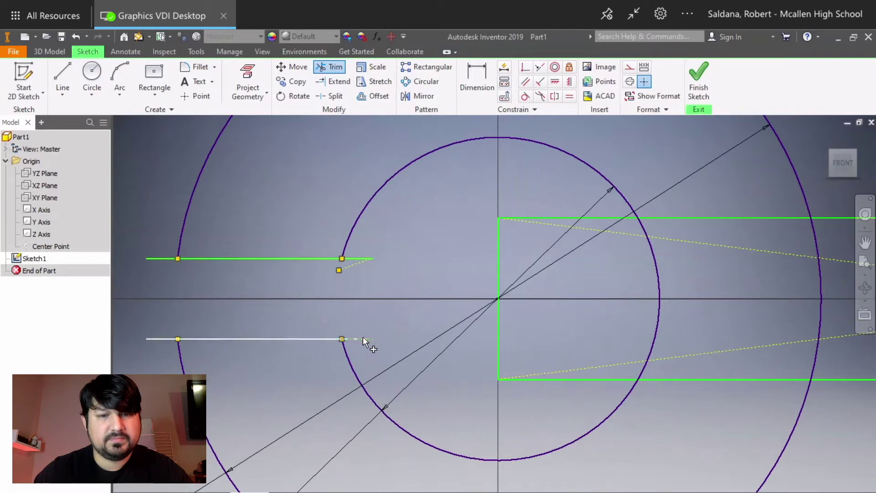
pyautogui.click(358, 259)
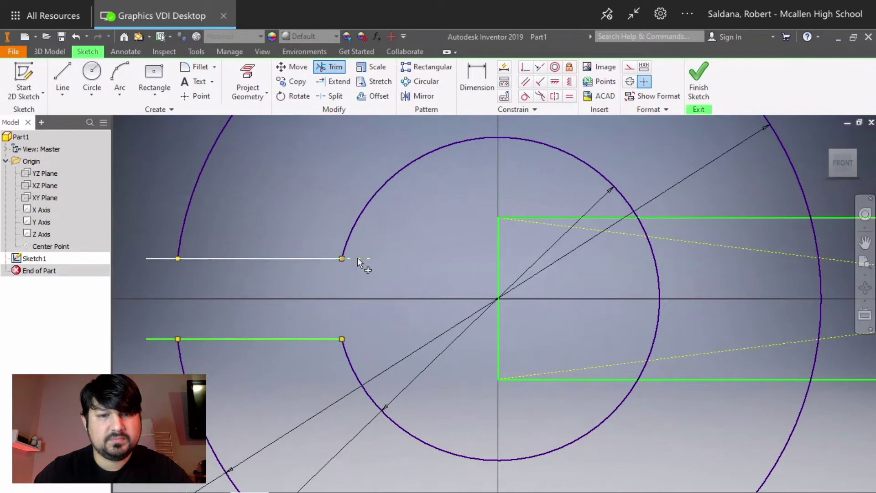
pyautogui.click(166, 256)
pyautogui.click(153, 340)
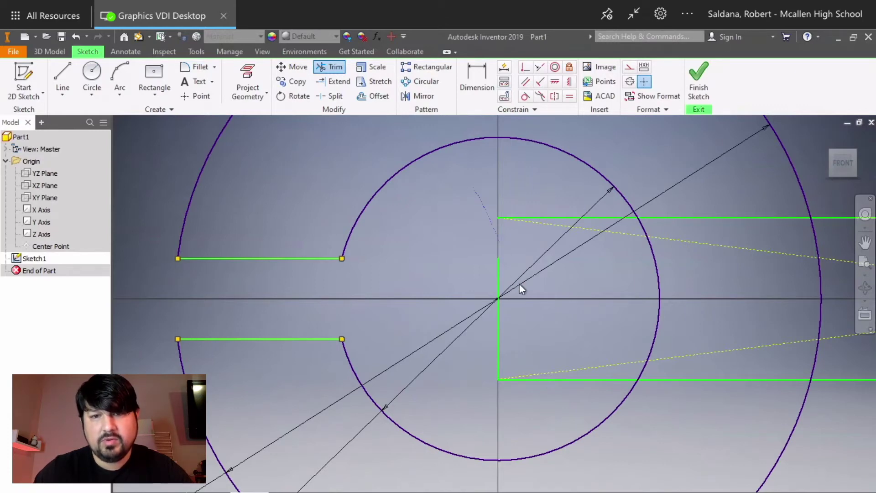
# Trim away every part of the long rectangle and its diagonals that lies inside the inner circle.
pyautogui.moveTo(548, 376); pyautogui.dragTo(535, 401)
pyautogui.moveTo(500, 365)
pyautogui.mouseDown()
pyautogui.moveTo(524, 298)
pyautogui.moveTo(484, 296)
pyautogui.moveTo(532, 264)
pyautogui.mouseUp()
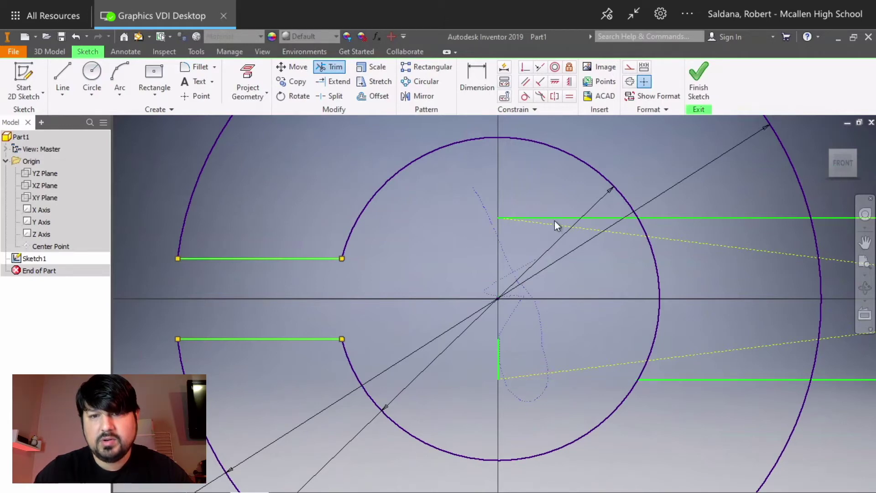
pyautogui.moveTo(557, 203); pyautogui.dragTo(558, 203)
pyautogui.moveTo(515, 360); pyautogui.dragTo(549, 354)
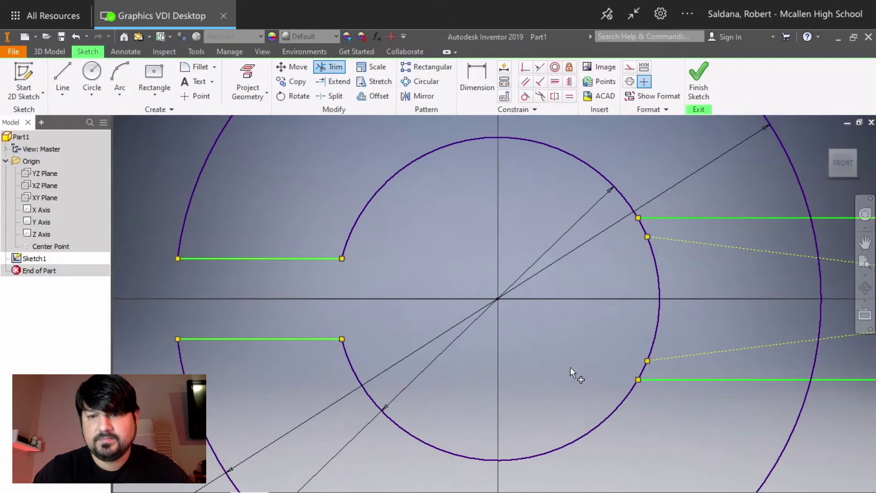
# Trim the long rectangle's construction diagonals between the two circles and on through the arm outside the outer circle.
pyautogui.moveTo(502, 345); pyautogui.dragTo(297, 349, button='middle')
pyautogui.click(478, 253)
pyautogui.click(482, 349)
pyautogui.click(618, 337)
pyautogui.moveTo(639, 423); pyautogui.dragTo(461, 411, button='middle')
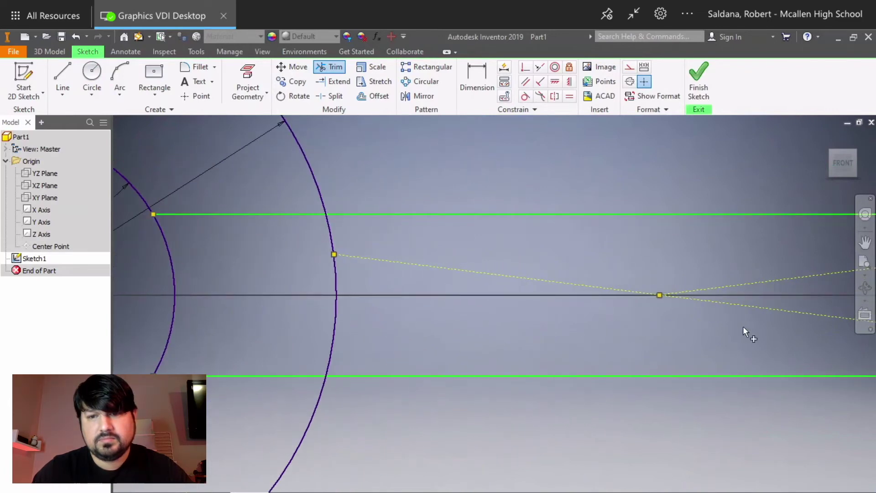
pyautogui.click(787, 310)
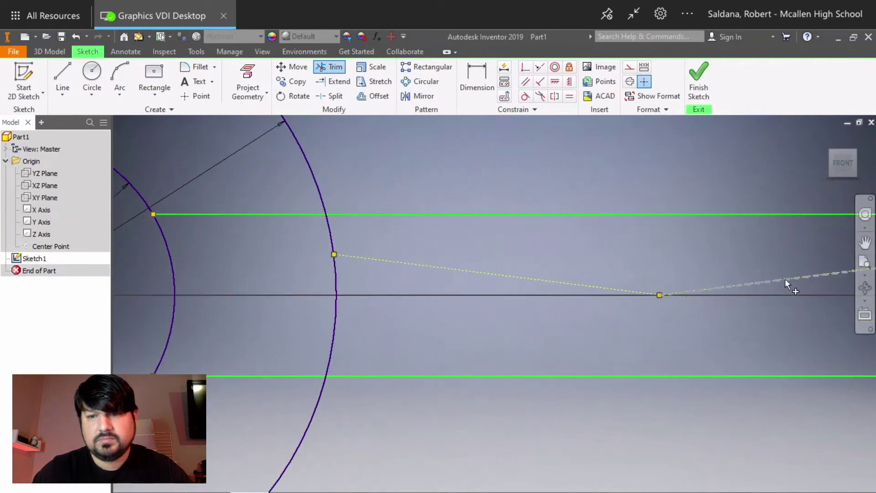
pyautogui.click(785, 280)
pyautogui.click(569, 283)
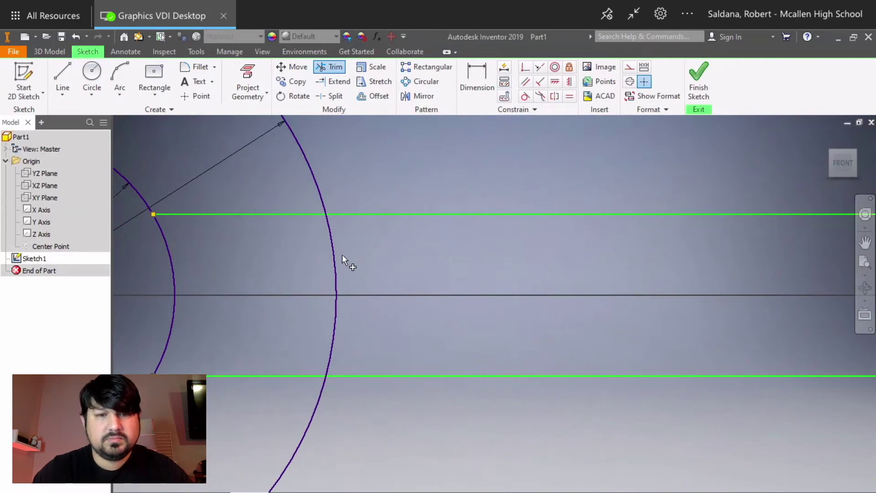
# Try to trim the leftover construction diagonal stub near the long rectangle's far end.
pyautogui.scroll(6, 700, 433)
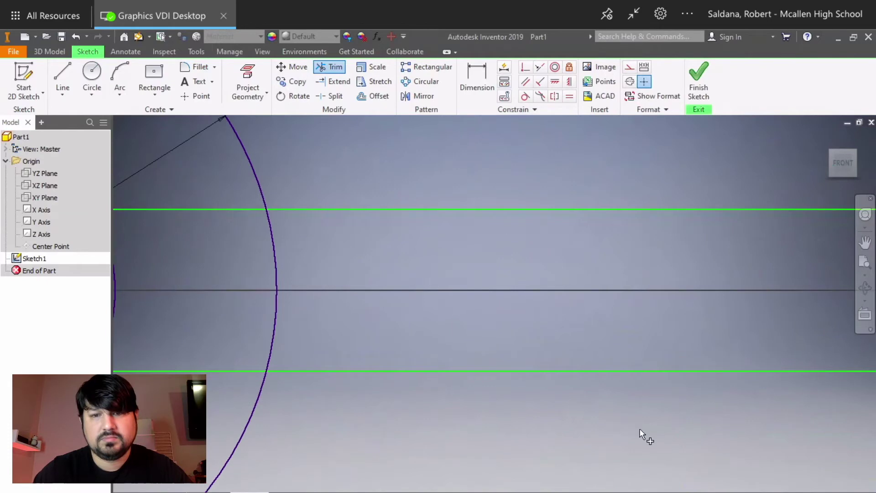
pyautogui.click(732, 382)
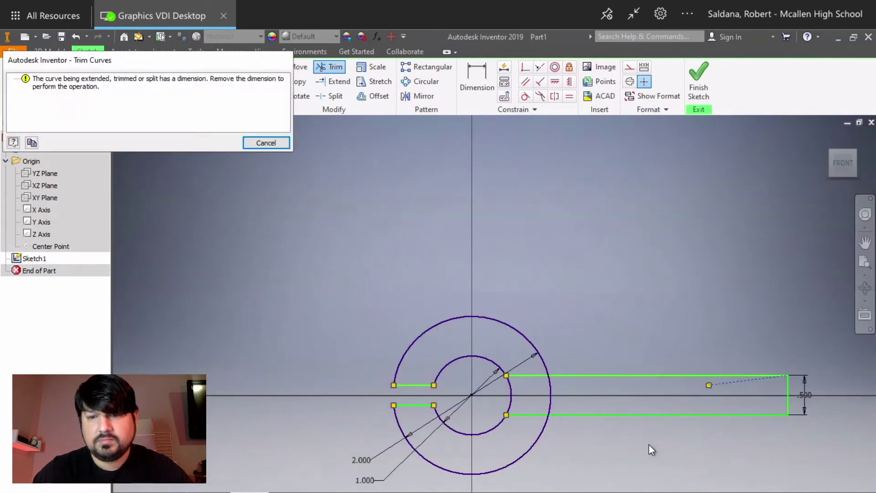
pyautogui.click(267, 143)
pyautogui.moveTo(694, 452); pyautogui.dragTo(612, 438, button='middle')
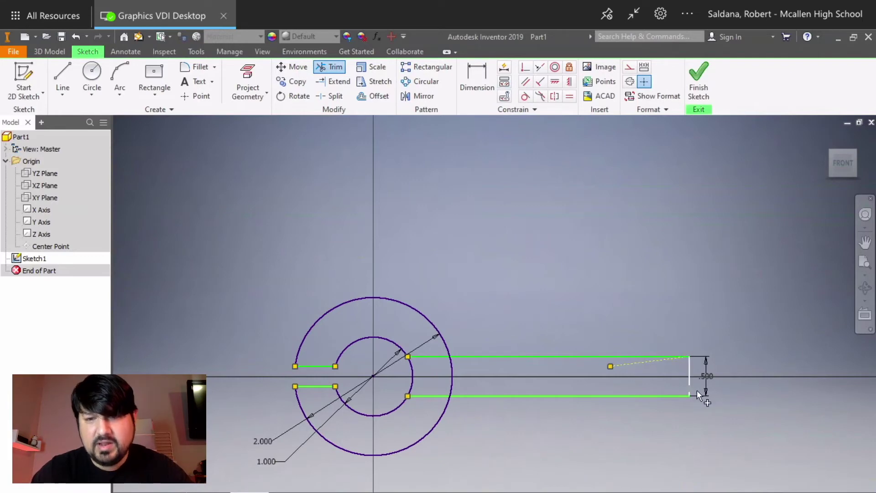
pyautogui.rightClick(609, 246)
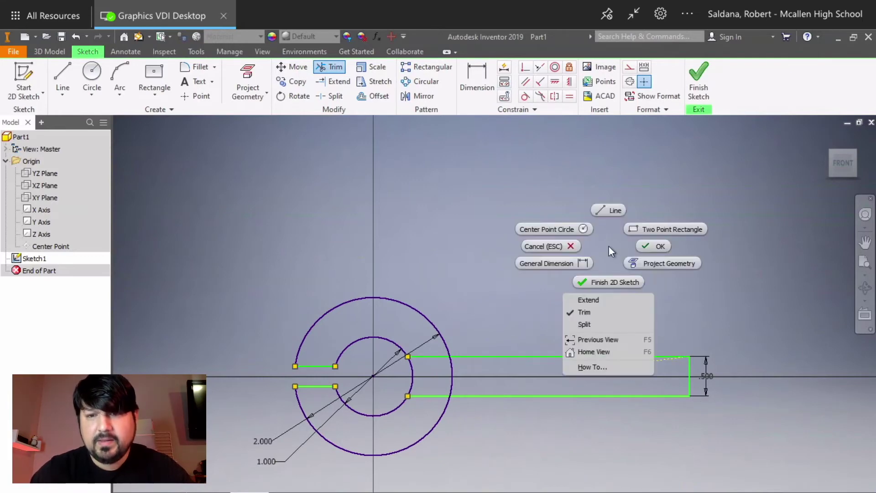
pyautogui.click(654, 248)
# Delete the long rectangle's .500 height dimension and the leftover diagonal stub near its far end.
pyautogui.rightClick(703, 374)
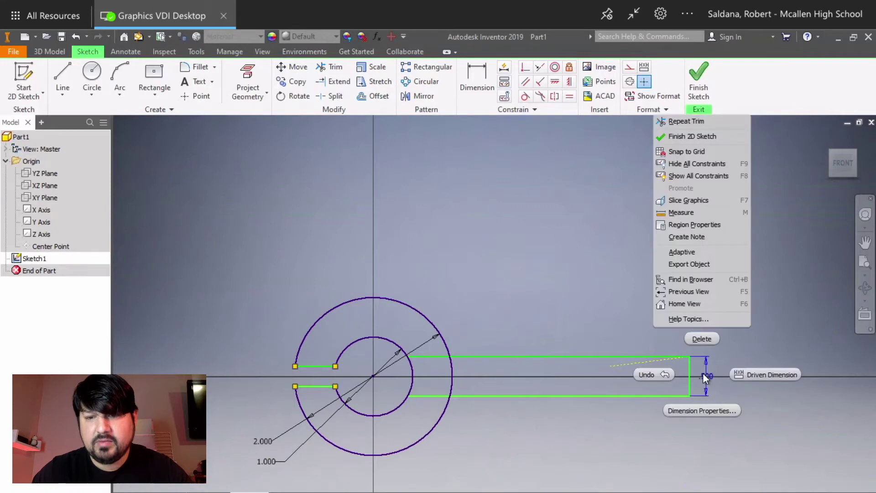
pyautogui.click(712, 341)
pyautogui.click(639, 360)
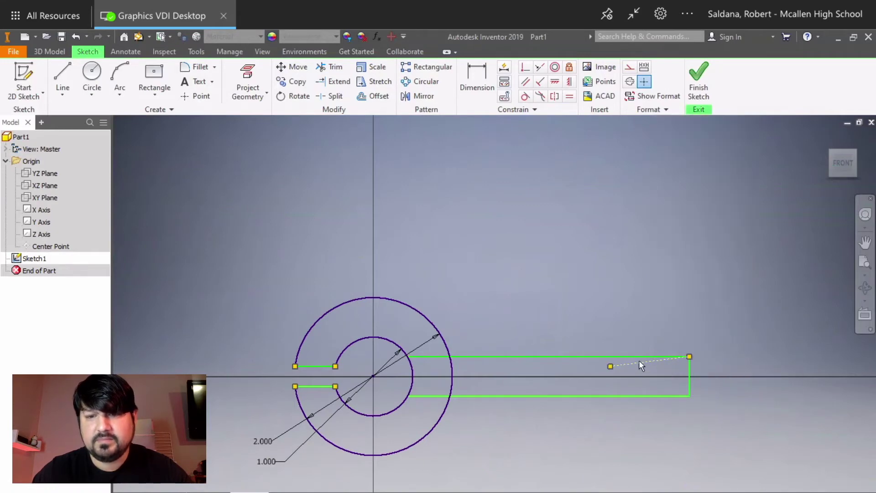
# Trim the outer circle's arc between the long rectangle's sides, and both sides between the inner and outer circles.
pyautogui.click(332, 67)
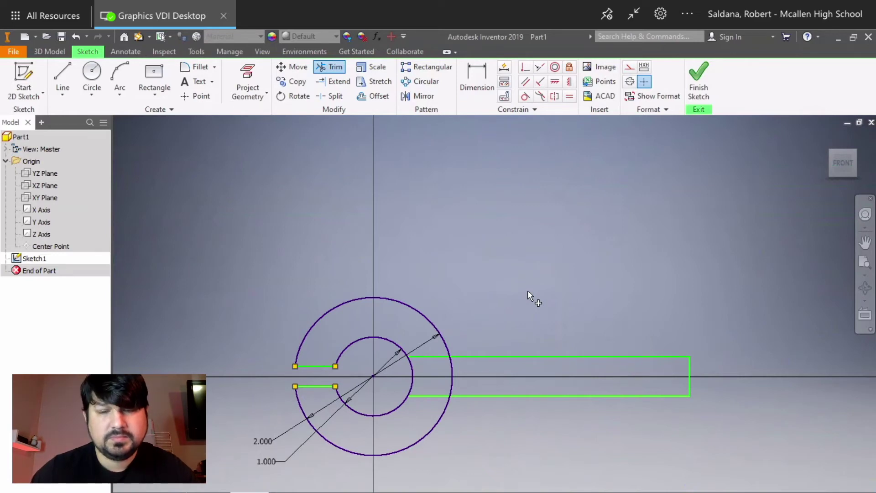
pyautogui.click(451, 375)
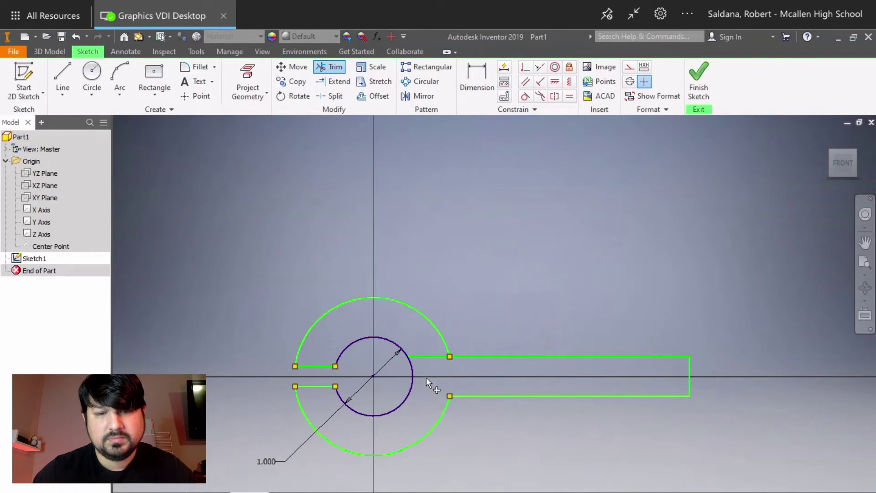
pyautogui.click(427, 356)
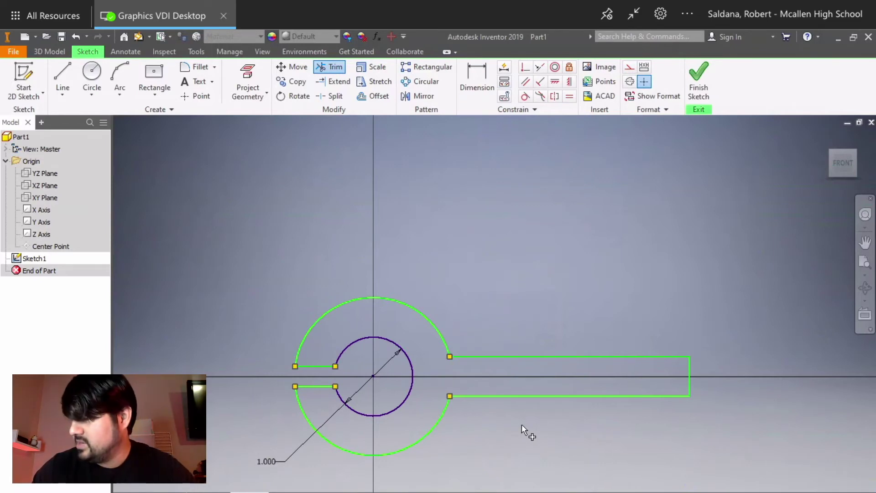
# Fillet both corners where the arm's long sides meet the outer arc with a 0.300 in radius.
pyautogui.press('f')
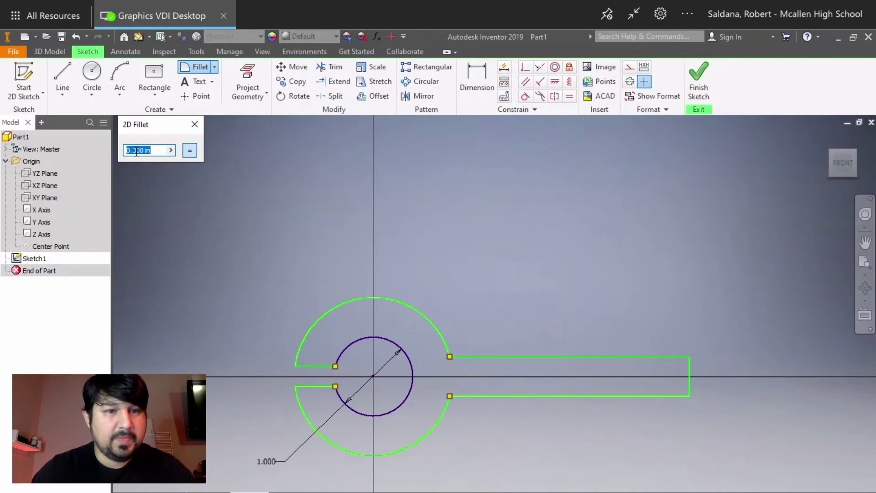
pyautogui.click(472, 355)
pyautogui.click(441, 339)
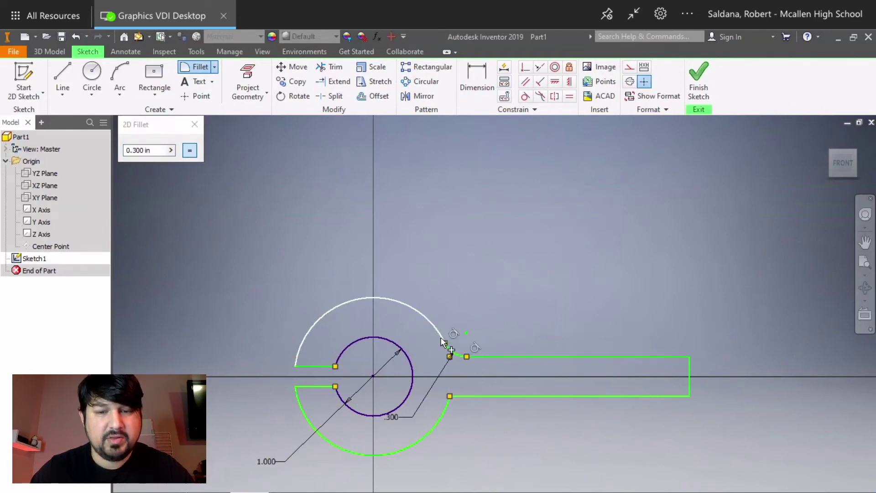
pyautogui.click(487, 397)
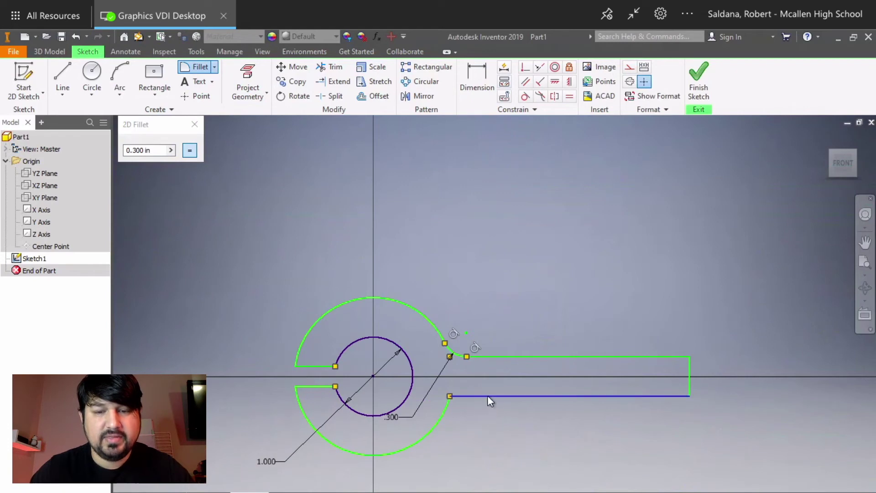
pyautogui.click(441, 422)
pyautogui.scroll(5, 452, 409)
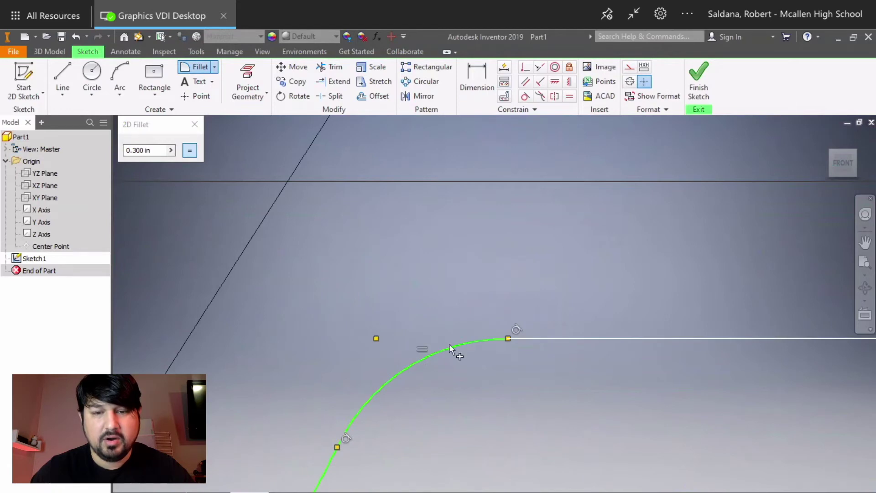
pyautogui.scroll(3, 418, 409)
pyautogui.scroll(-5, 430, 414)
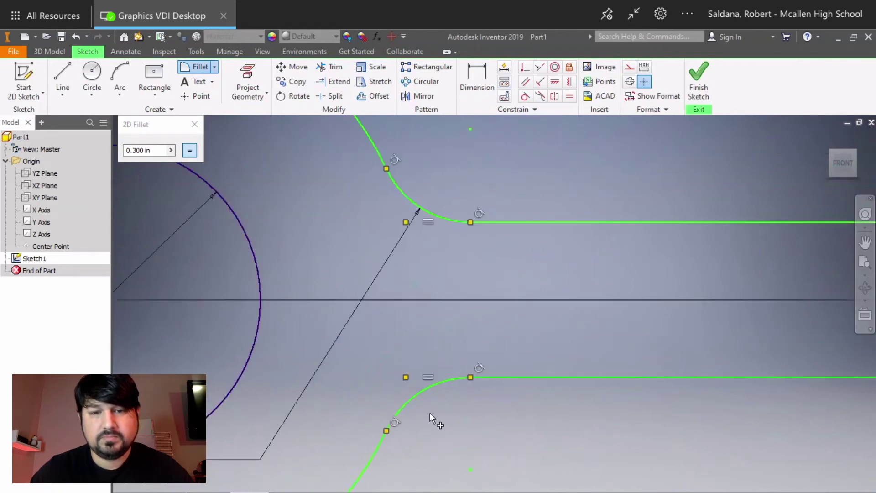
pyautogui.moveTo(588, 254); pyautogui.dragTo(585, 231, button='middle')
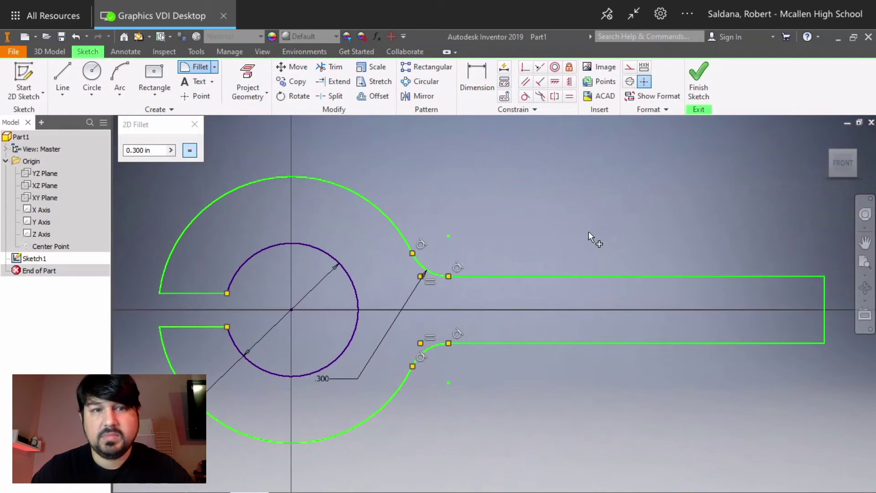
# Finish the sketch and extrude the closed profile 2 in symmetrically about its sketch plane as a solid.
pyautogui.click(702, 73)
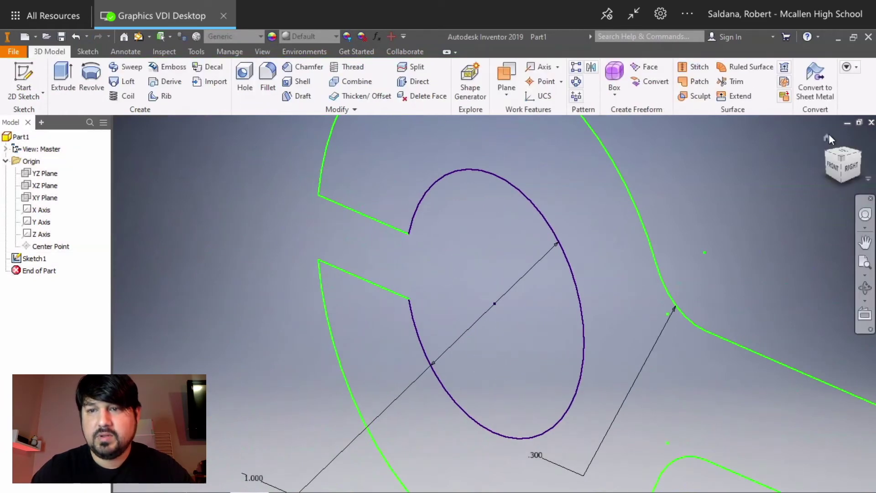
pyautogui.click(826, 136)
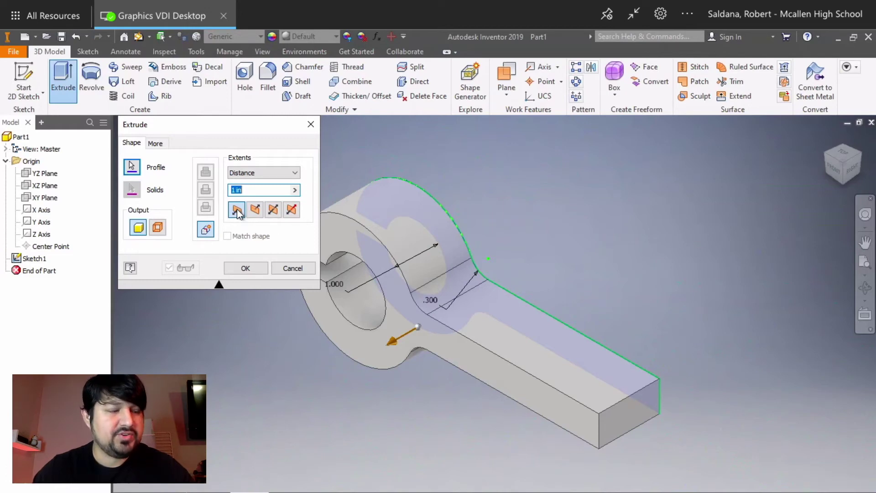
pyautogui.click(257, 211)
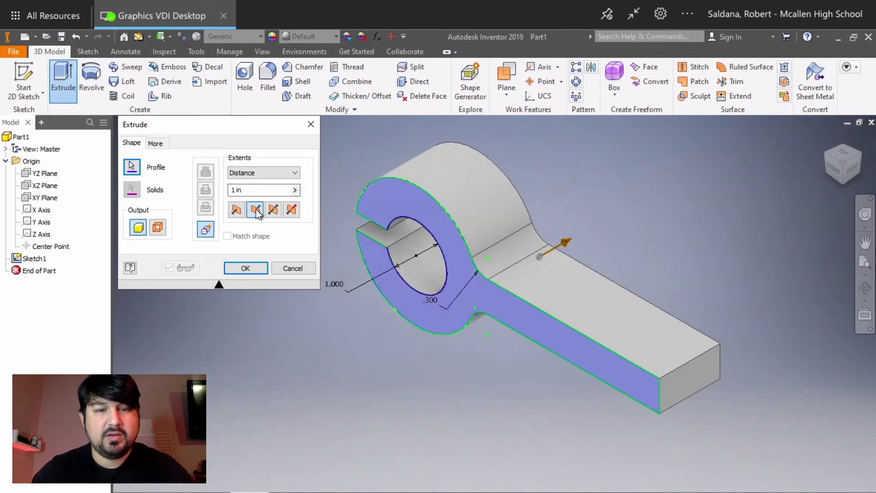
pyautogui.click(273, 210)
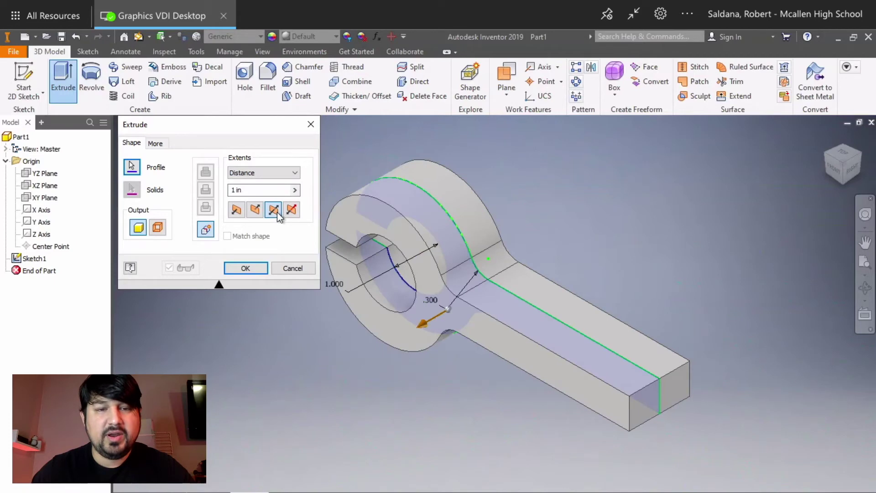
pyautogui.click(273, 186)
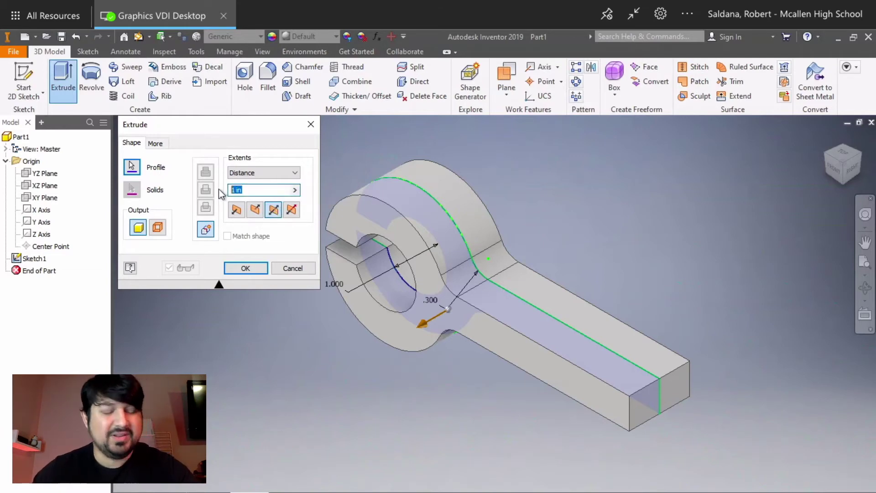
pyautogui.write('2')
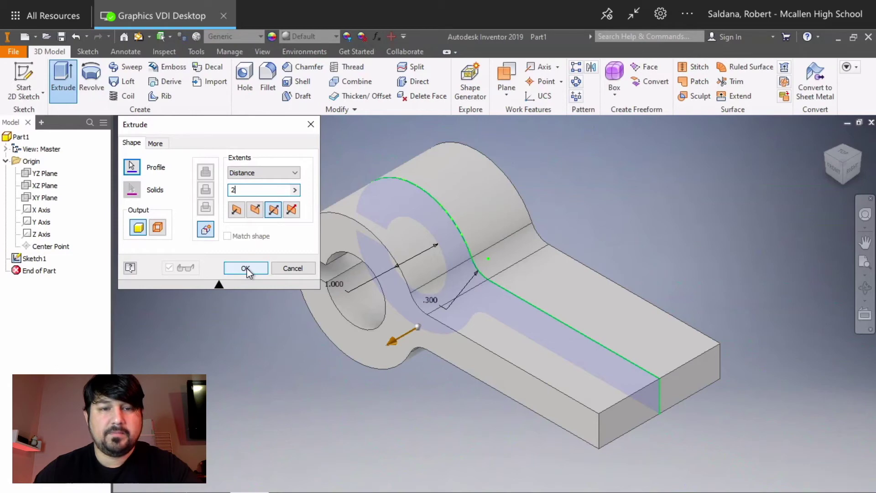
pyautogui.click(292, 209)
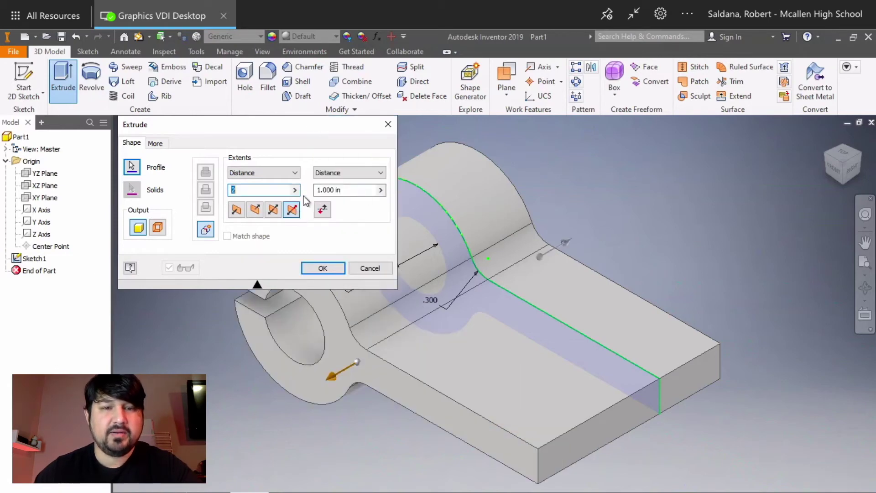
pyautogui.click(273, 210)
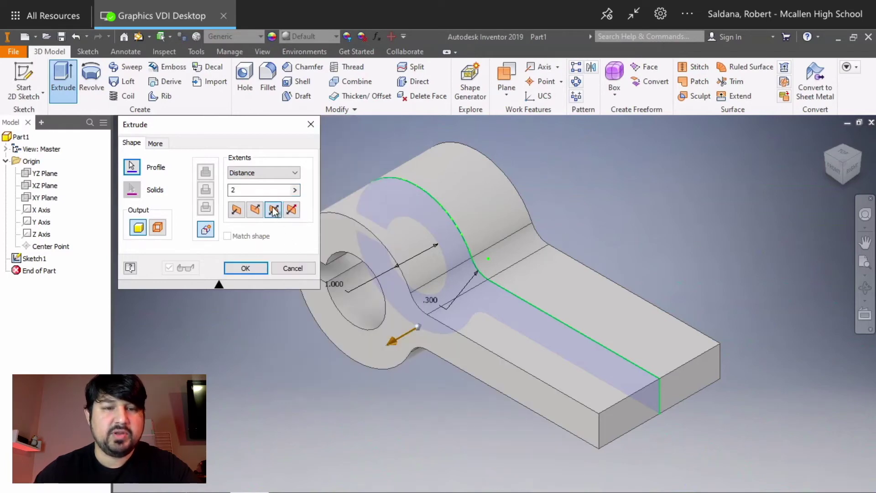
pyautogui.click(253, 269)
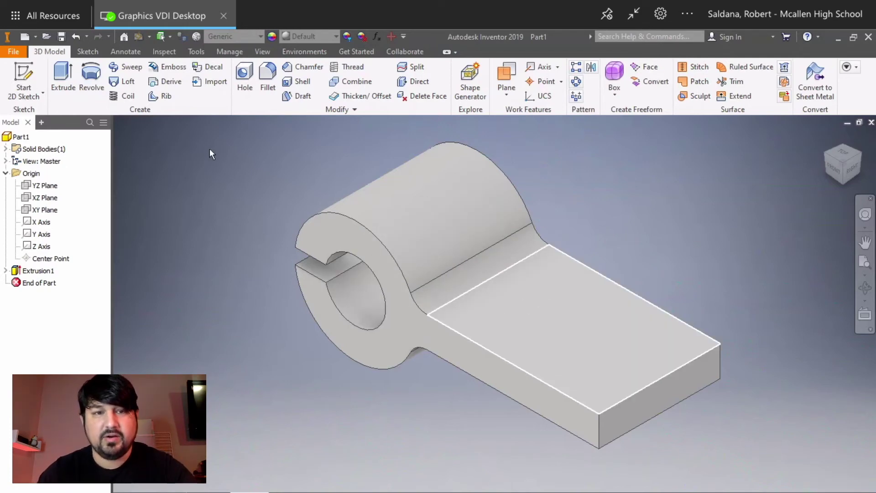
# Start a 2D sketch on the flat upper face of the extruded arm.
pyautogui.click(24, 78)
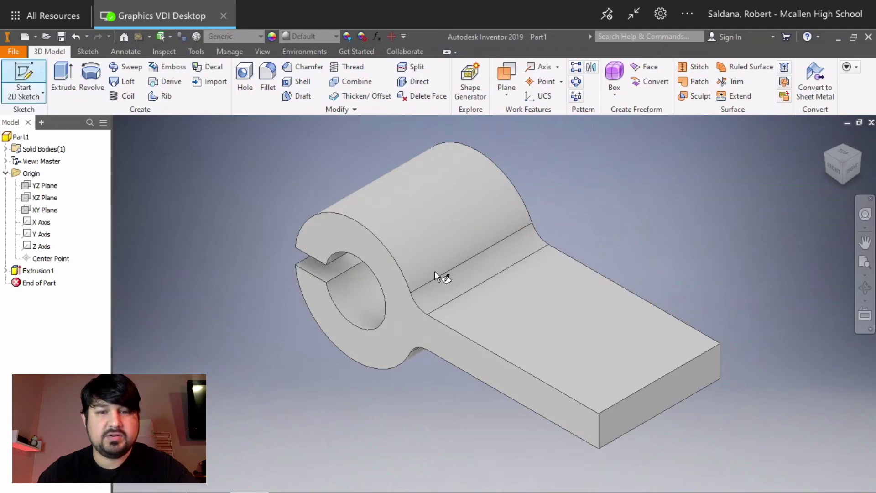
pyautogui.click(562, 328)
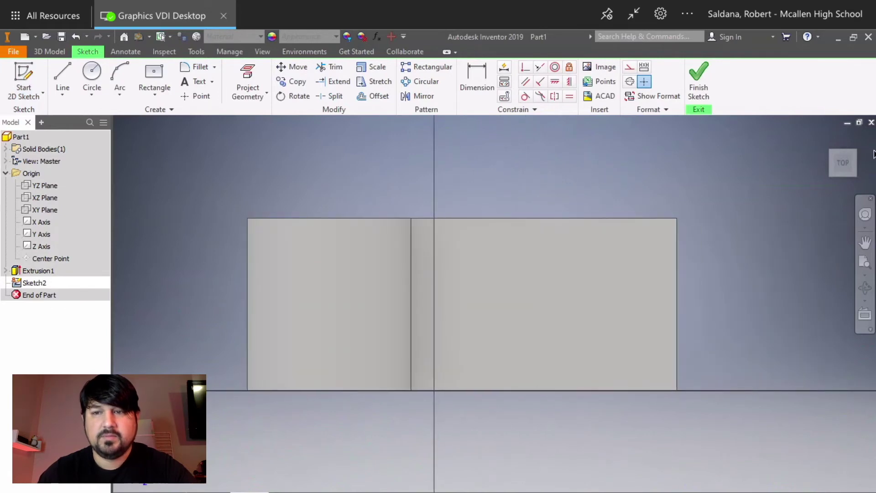
pyautogui.moveTo(871, 146)
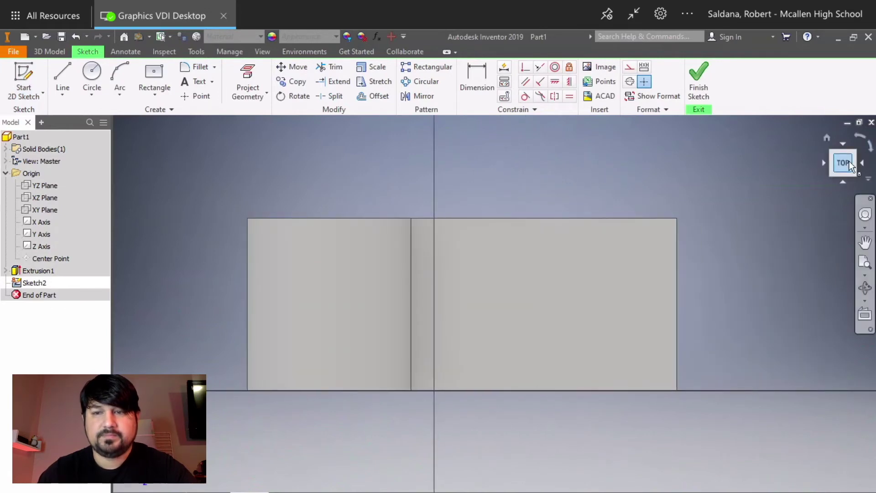
pyautogui.click(870, 145)
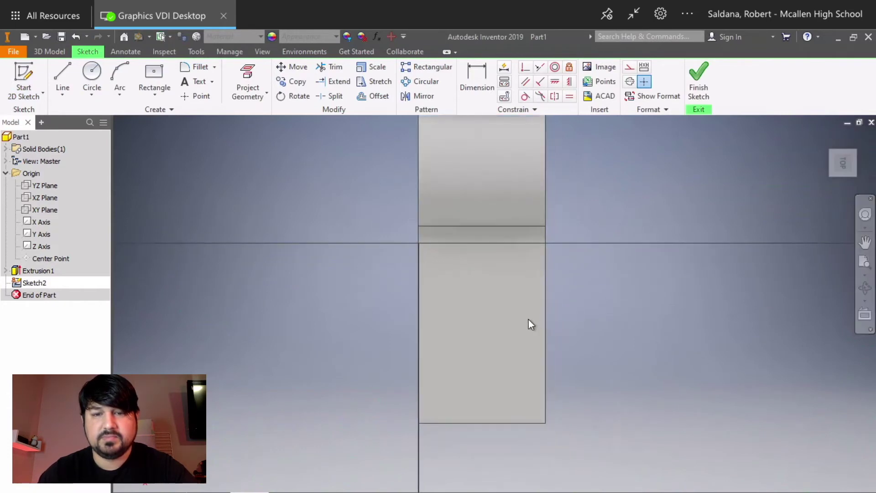
pyautogui.scroll(-1, 529, 324)
pyautogui.scroll(-1, 528, 320)
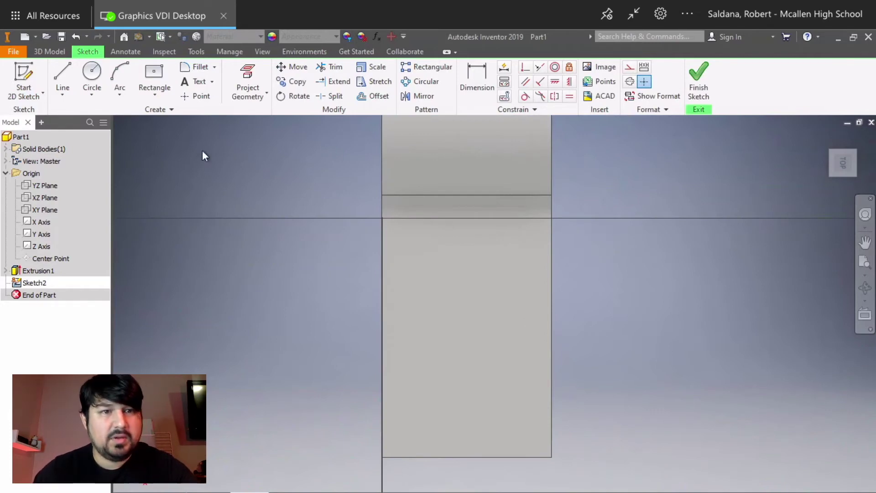
# Sketch a small circle on the arm's flat face, near the corner beside the fillet and the sketch origin.
pyautogui.click(92, 74)
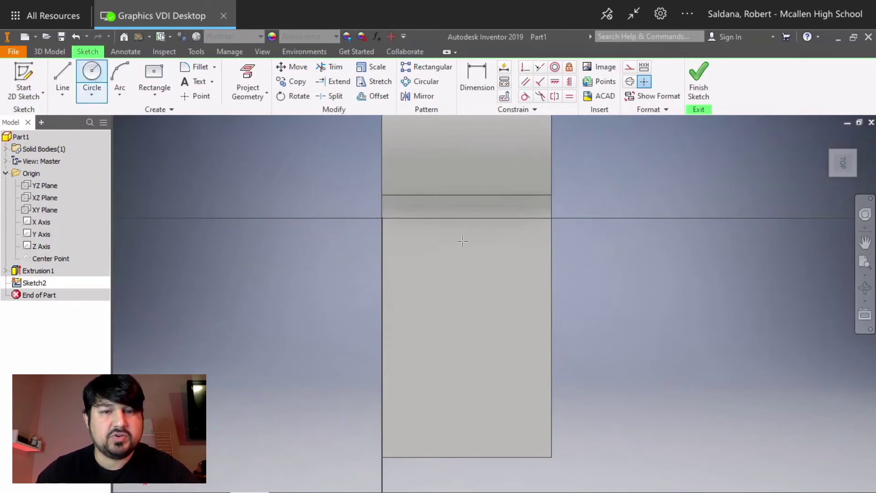
pyautogui.click(423, 274)
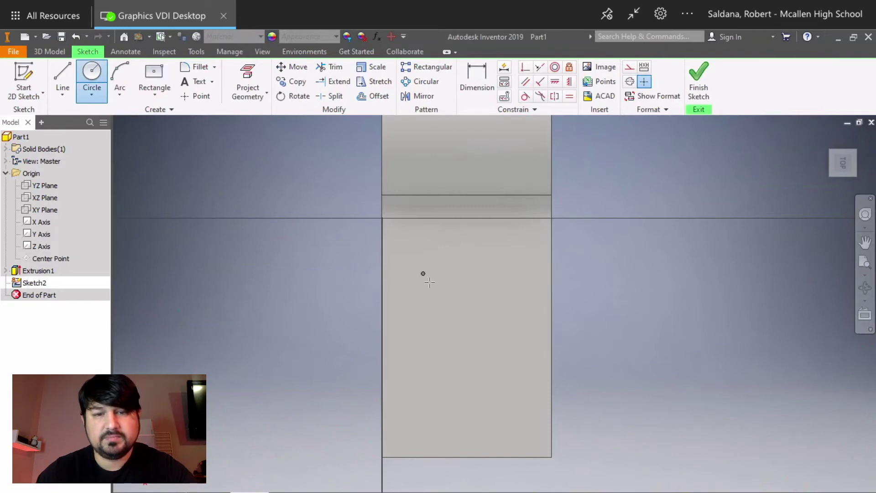
pyautogui.click(436, 287)
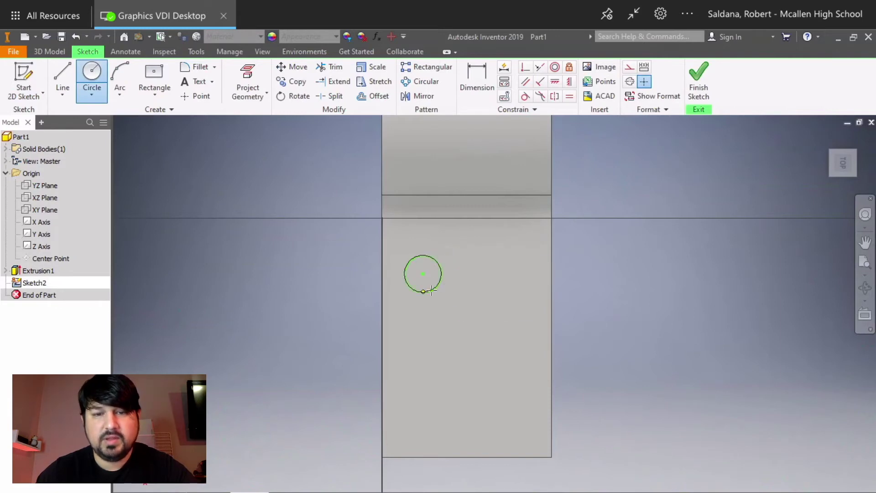
# Sketch a second circle level with the first across the arm's face, and set the first circle's diameter to 0.25 in.
pyautogui.click(500, 274)
pyautogui.click(506, 291)
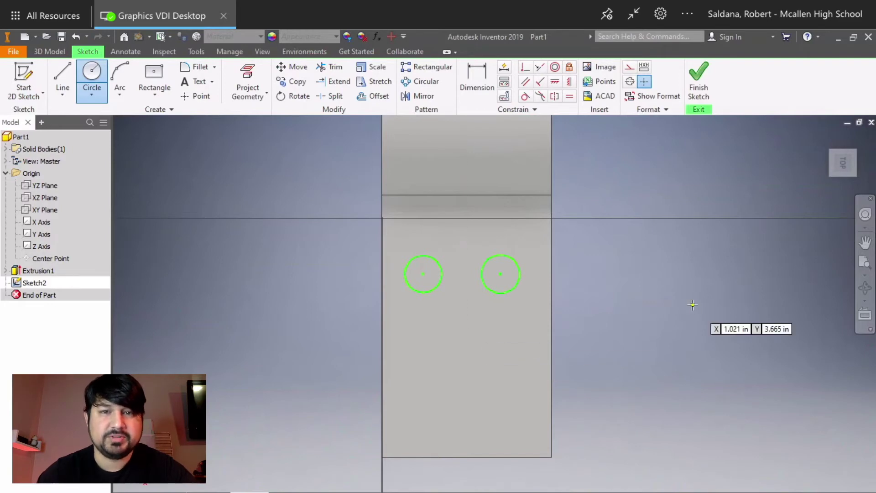
pyautogui.click(478, 87)
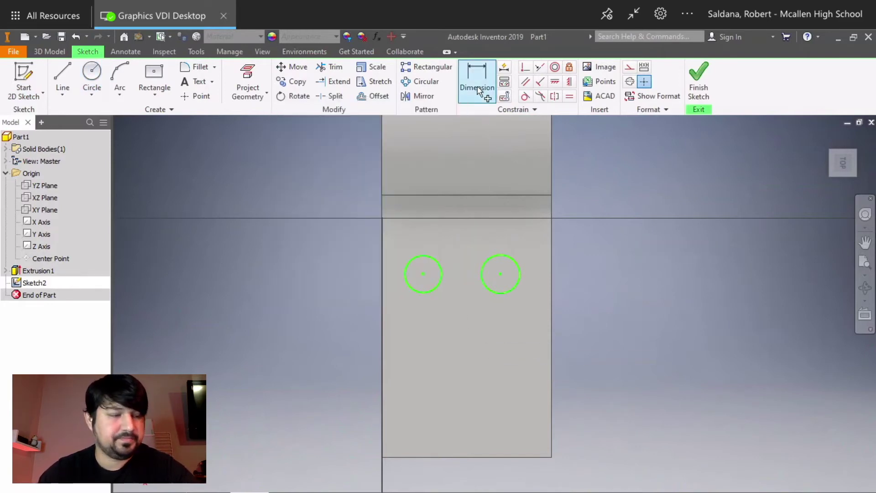
pyautogui.click(429, 291)
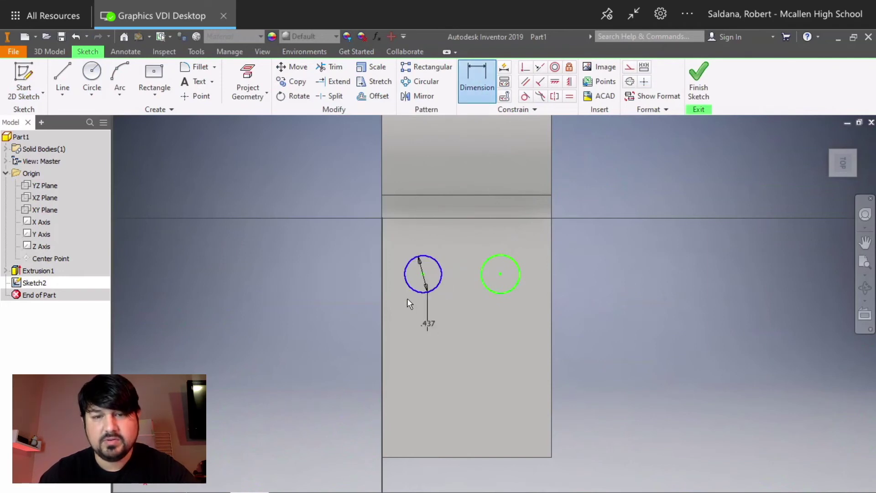
pyautogui.click(349, 268)
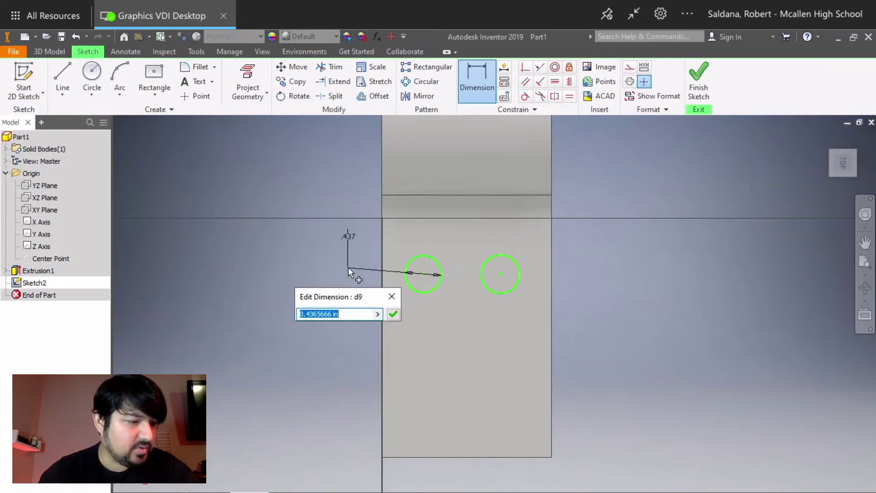
pyautogui.write('.25')
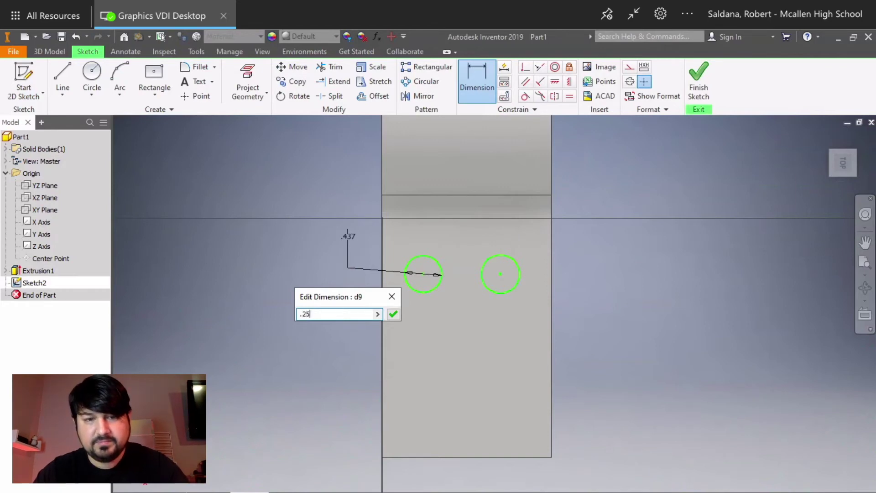
pyautogui.press('Return')
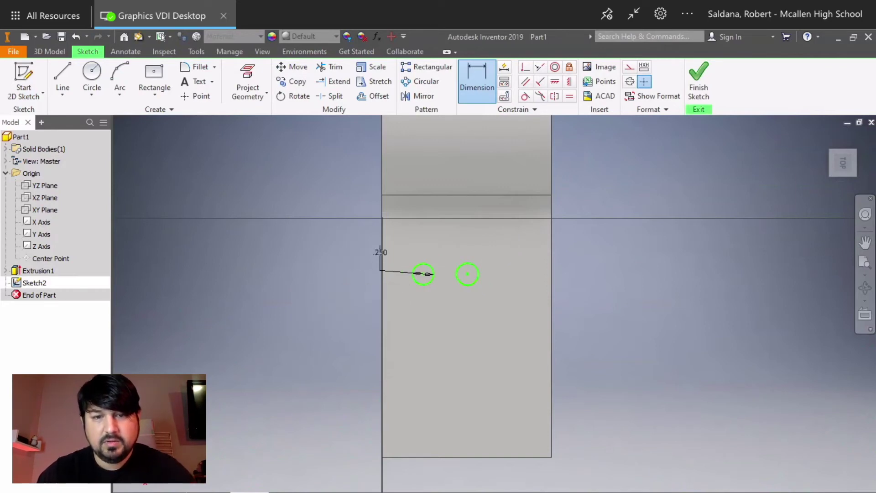
# Dimension the second circle's diameter and link it to the first circle's diameter dimension d9.
pyautogui.click(472, 285)
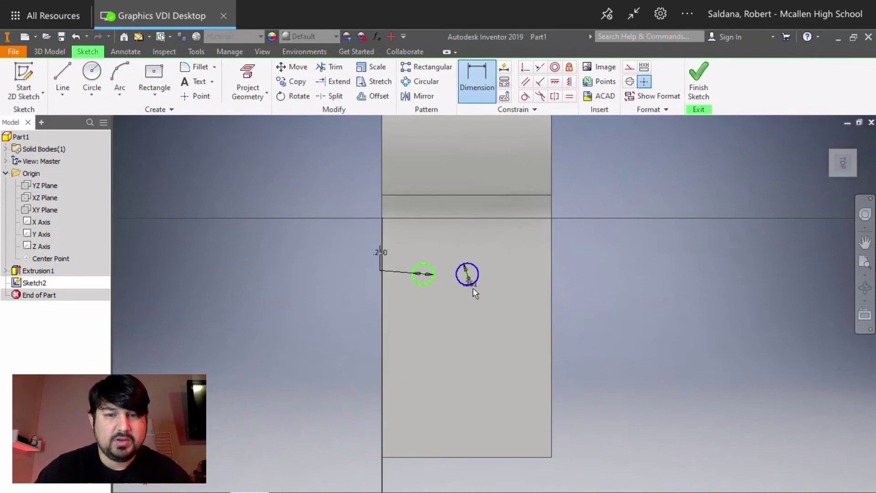
pyautogui.click(395, 347)
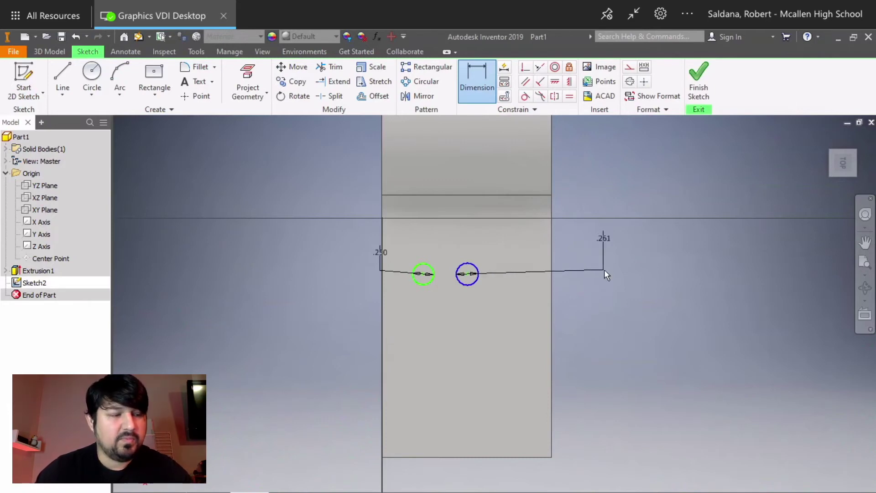
pyautogui.click(604, 269)
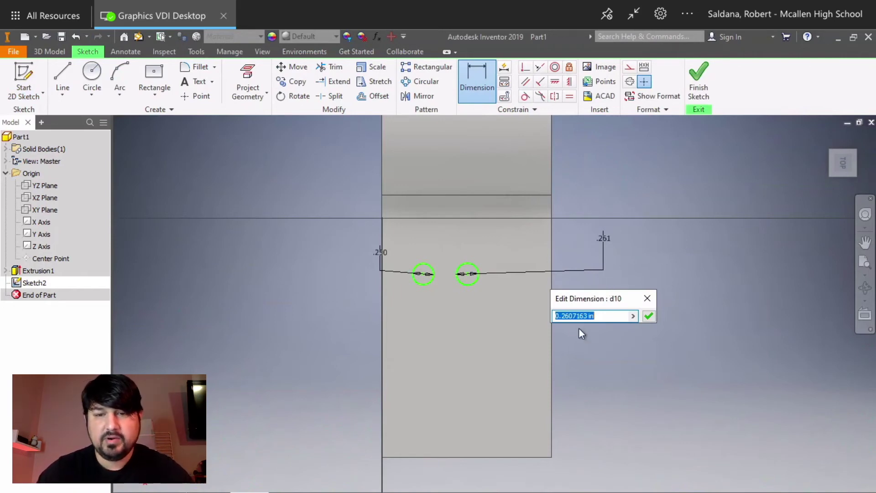
pyautogui.click(383, 254)
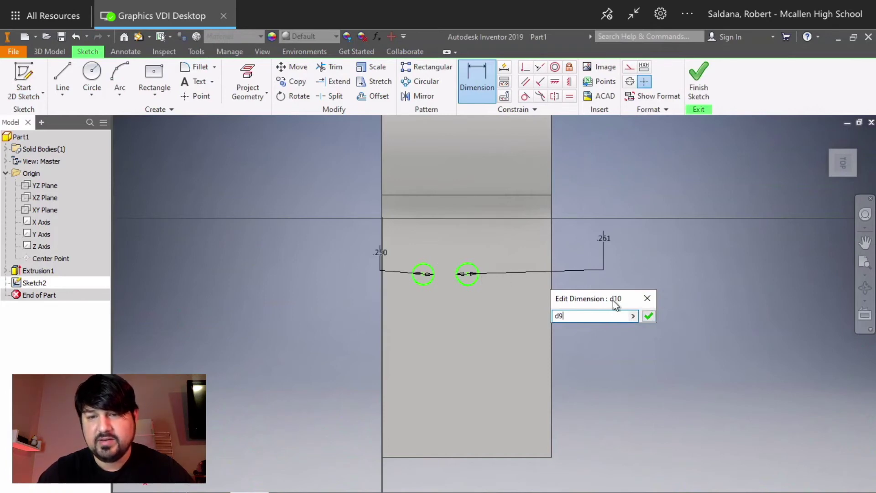
pyautogui.click(650, 316)
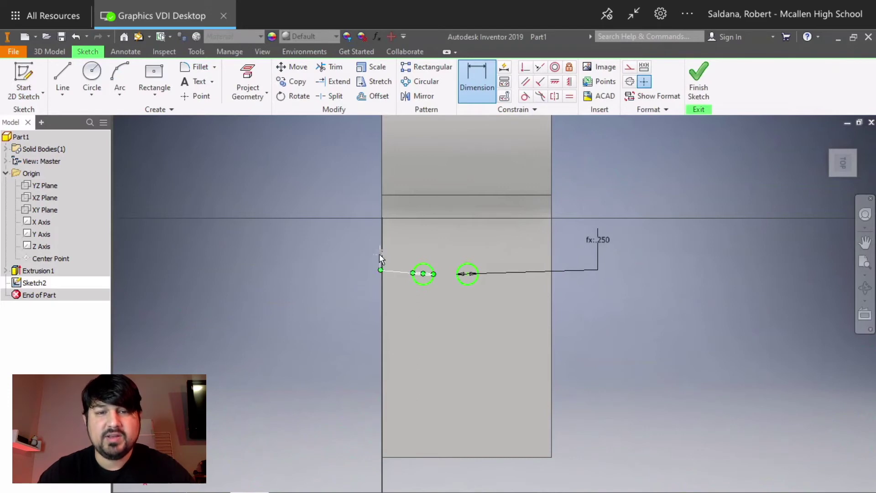
# Set the first circle's diameter to 0.3 in to test the linked diameters, and undo the change.
pyautogui.doubleClick(380, 253)
pyautogui.moveTo(363, 300); pyautogui.dragTo(323, 300)
pyautogui.write('.')
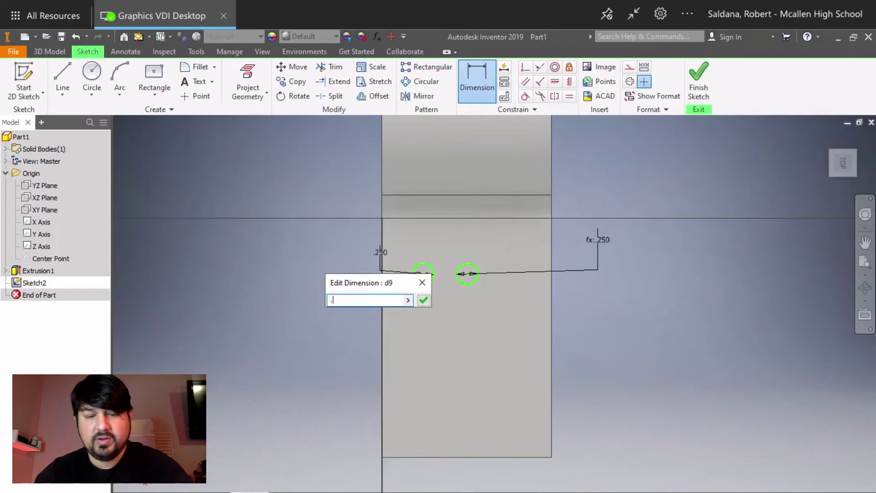
pyautogui.write('3')
pyautogui.press('Return')
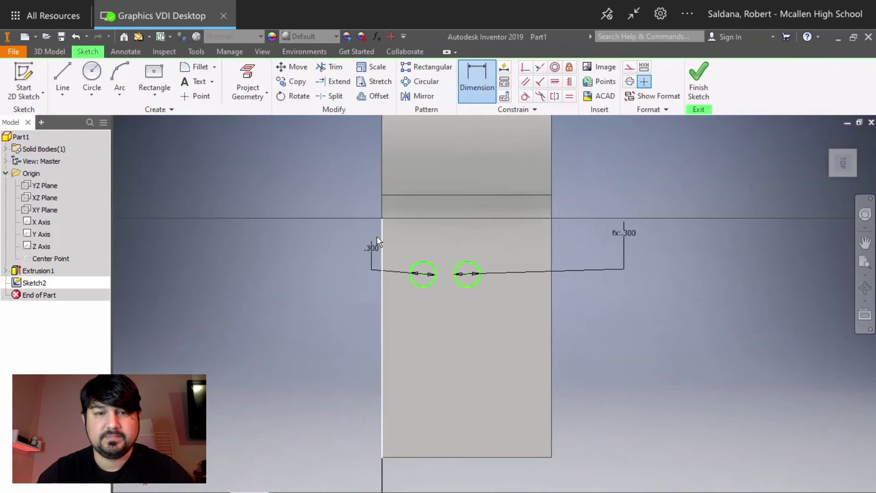
pyautogui.press('Escape')
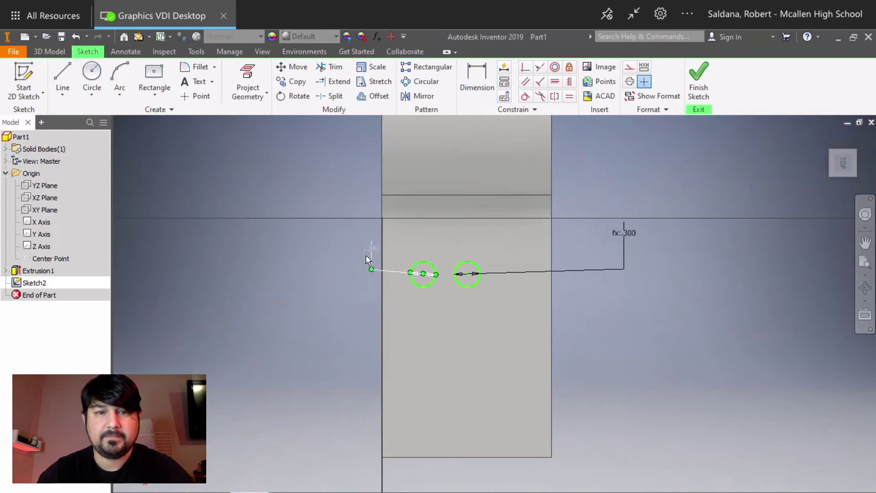
pyautogui.click(75, 37)
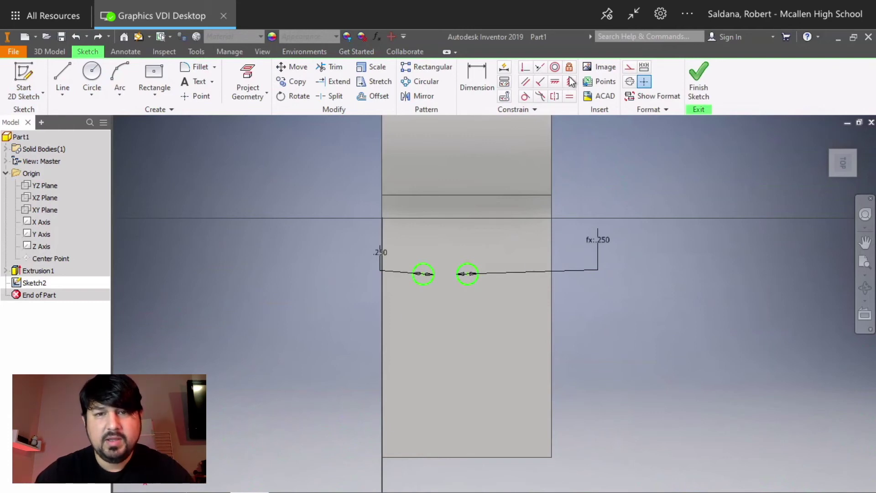
# Dimension the spacing between the two circle centers and set it to 1 in.
pyautogui.click(480, 81)
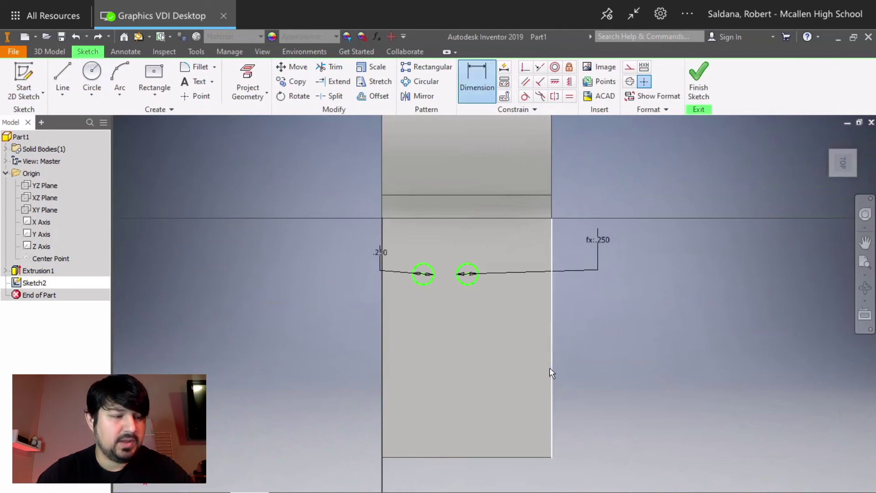
pyautogui.click(416, 275)
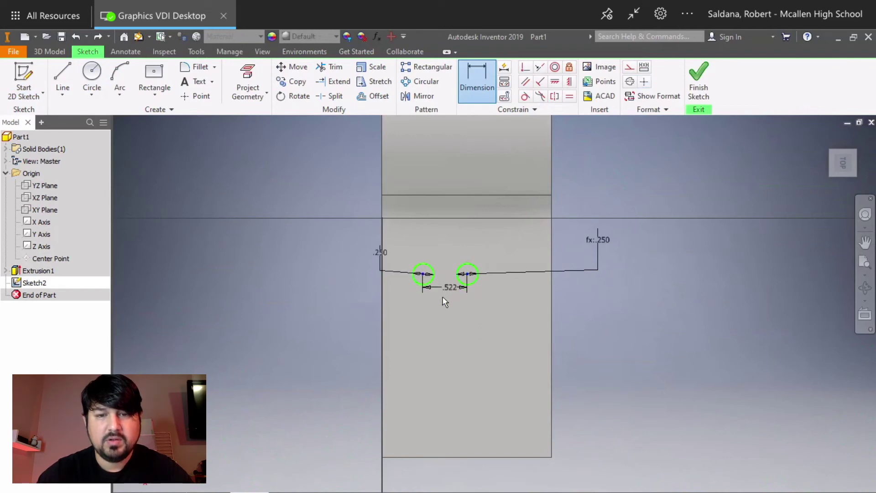
pyautogui.click(449, 233)
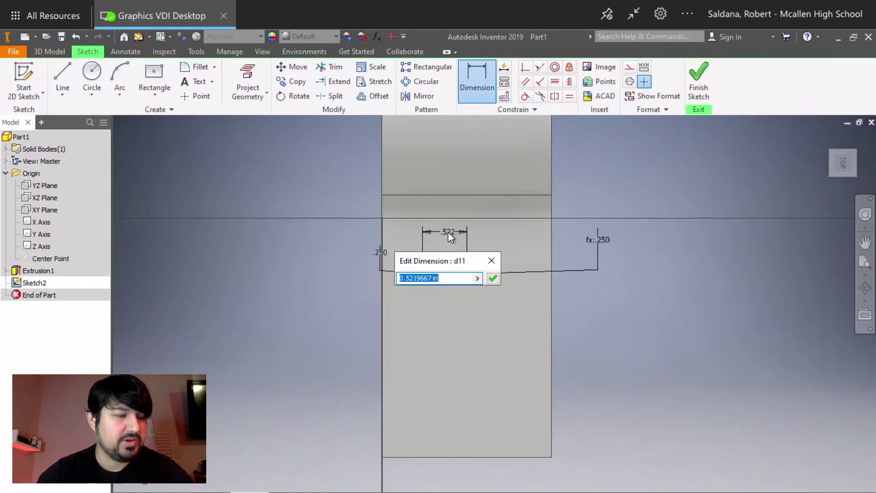
pyautogui.write('1')
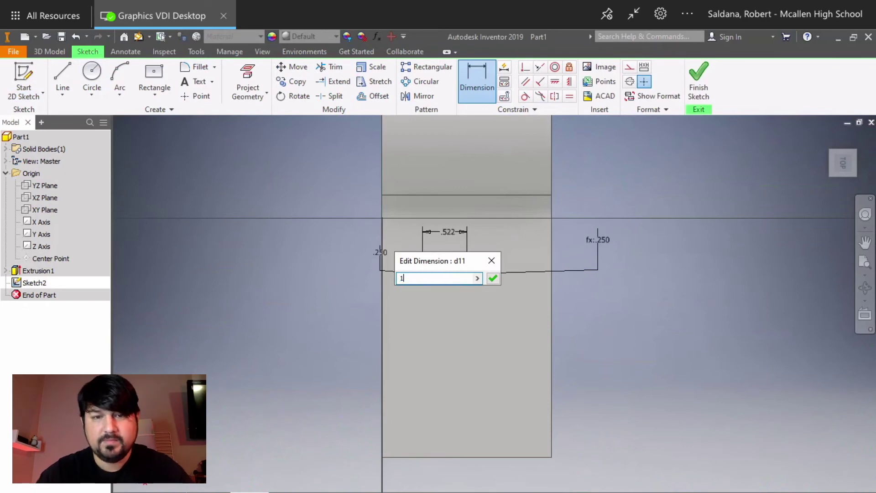
pyautogui.press('Return')
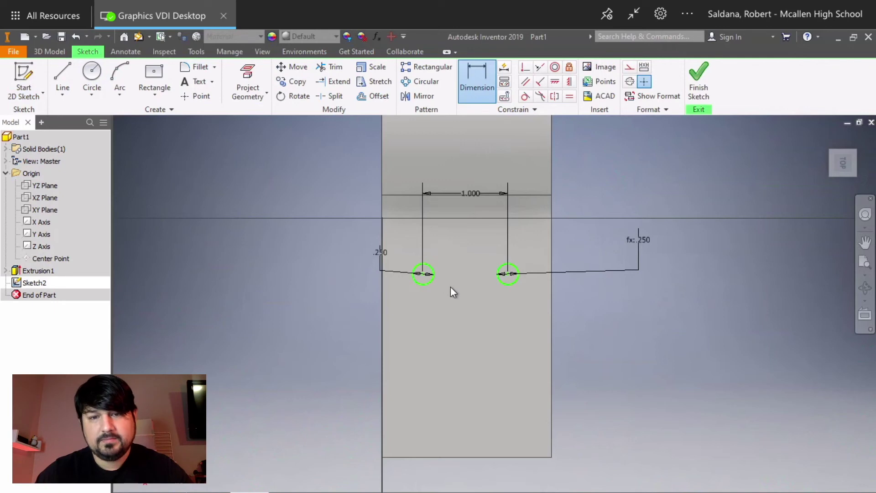
# Dimension the second circle's center from the nearer long edge of the arm at 0.5 in.
pyautogui.click(467, 80)
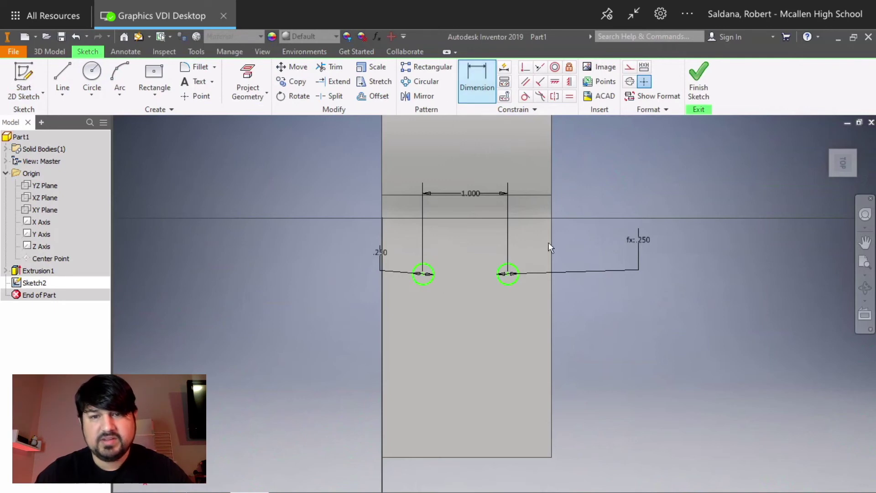
pyautogui.click(509, 275)
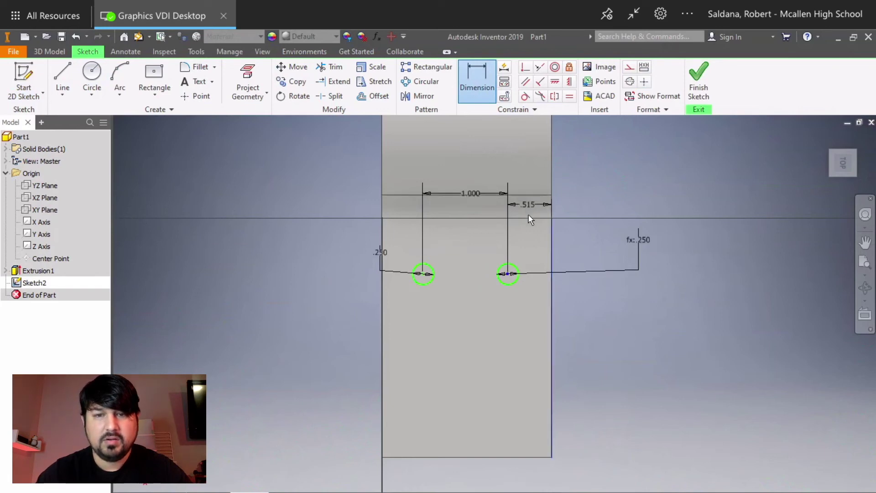
pyautogui.click(530, 227)
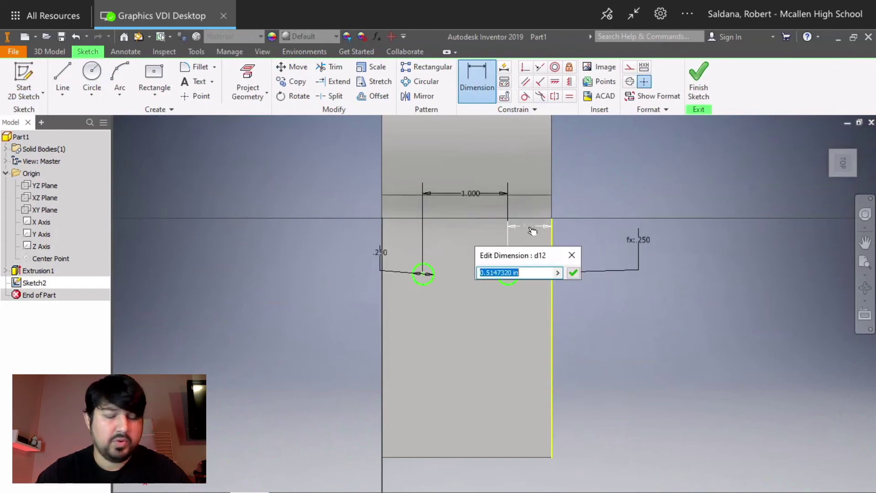
pyautogui.write('.25')
pyautogui.press('Return')
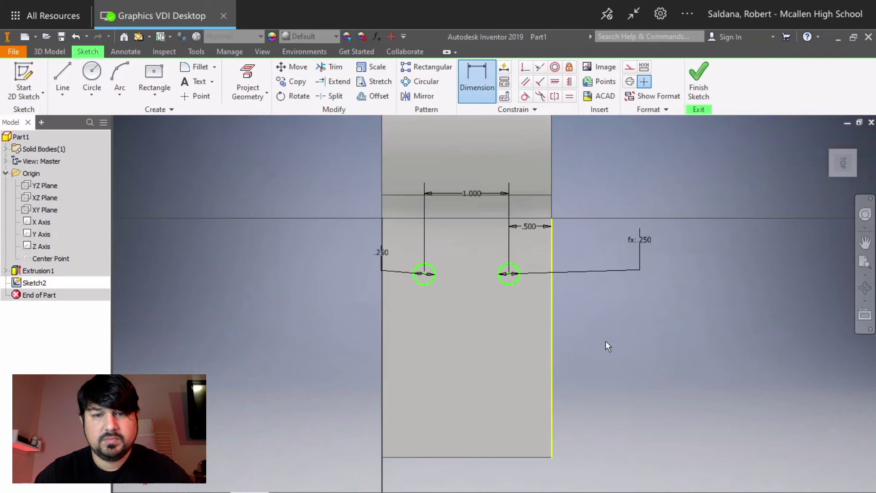
# Dimension the second circle's center from the arm's free end edge and set the distance to 2.25 in.
pyautogui.click(479, 75)
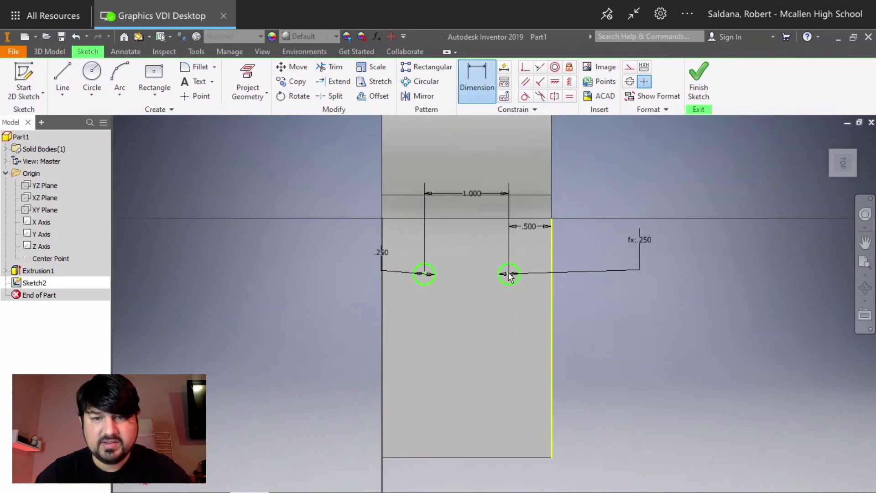
pyautogui.click(508, 273)
pyautogui.click(494, 457)
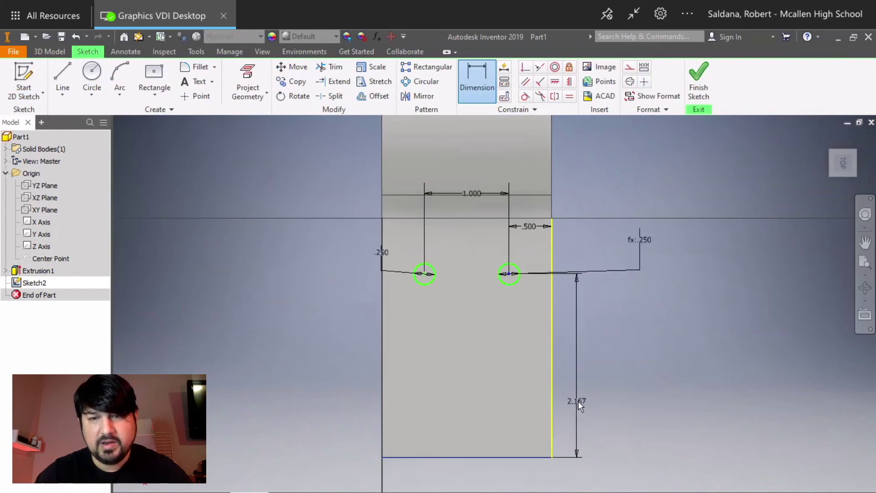
pyautogui.click(643, 394)
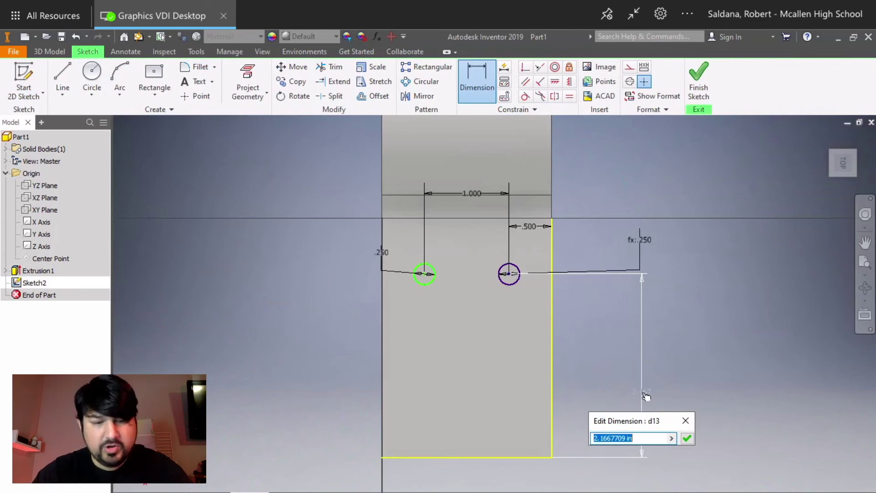
pyautogui.write('2.25')
pyautogui.press('Return')
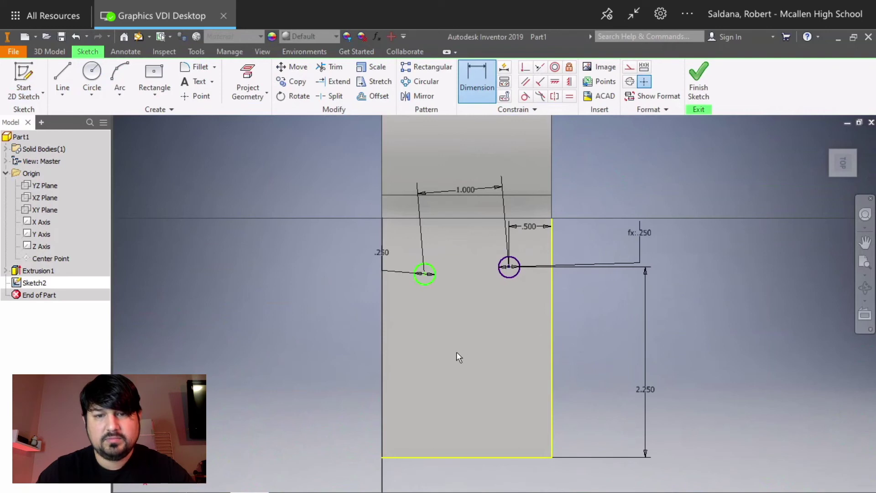
# Dimension the first circle's center from the arm's free end edge and link it to the second circle's end distance d13.
pyautogui.click(425, 274)
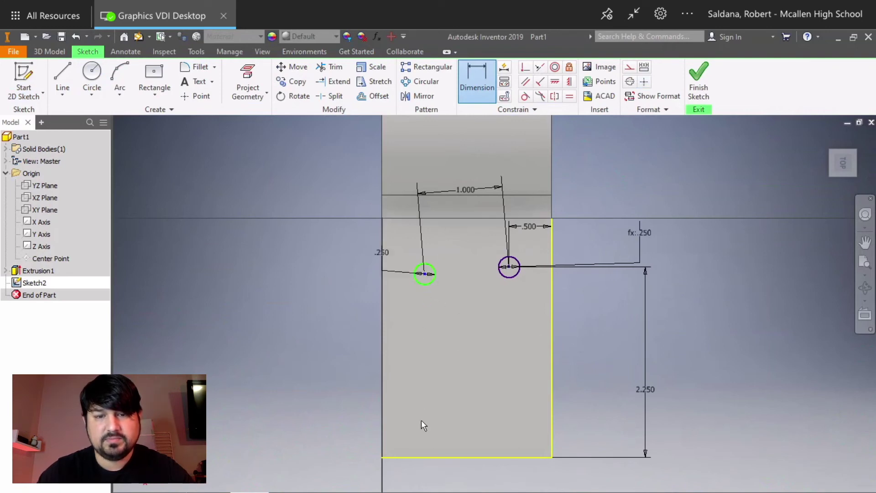
pyautogui.click(420, 457)
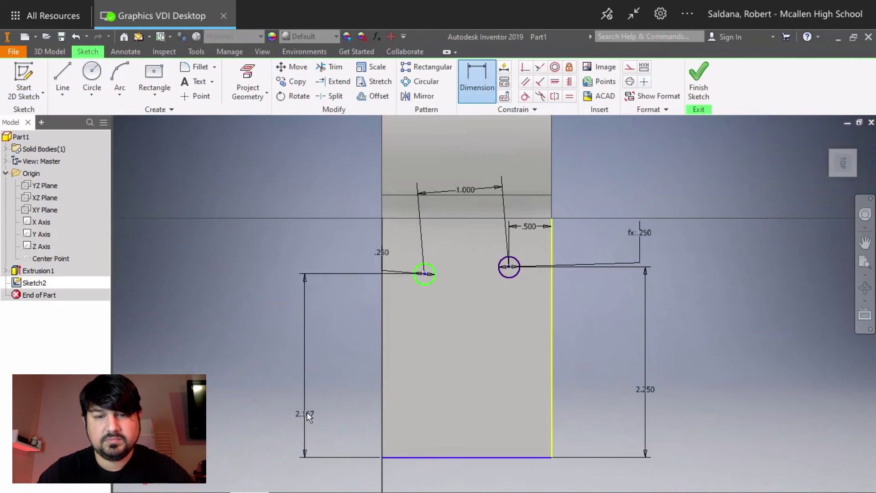
pyautogui.click(308, 412)
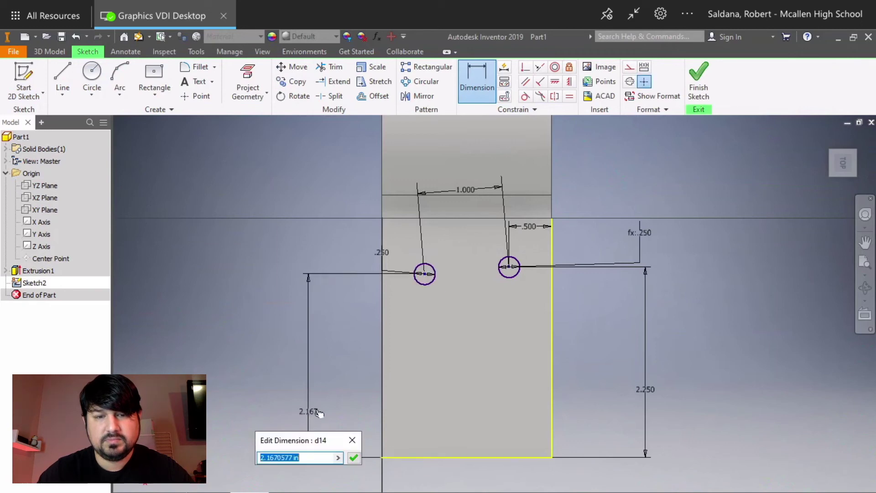
pyautogui.click(650, 390)
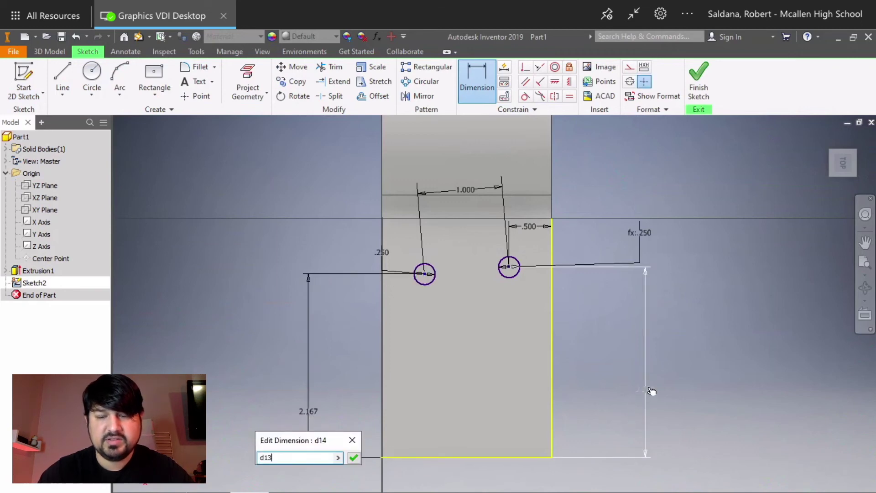
pyautogui.press('Return')
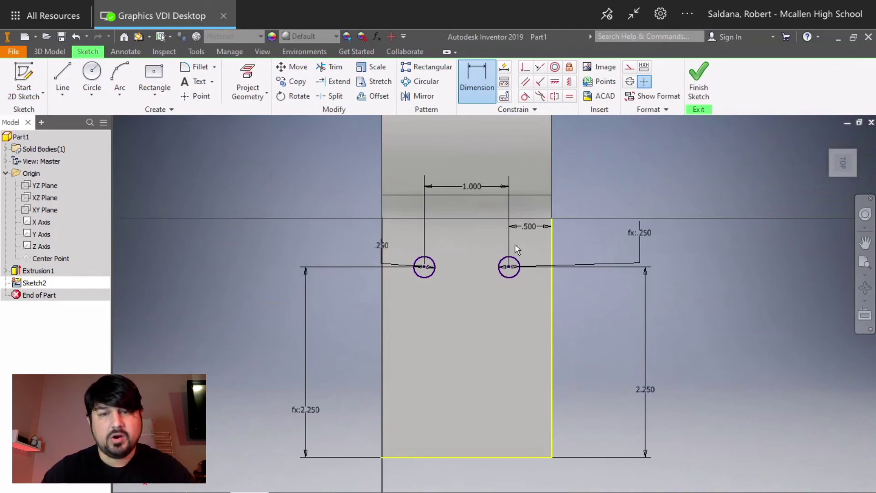
# Finish the sketch and cut both circles through the arm with an Extrude using the All extent.
pyautogui.click(701, 79)
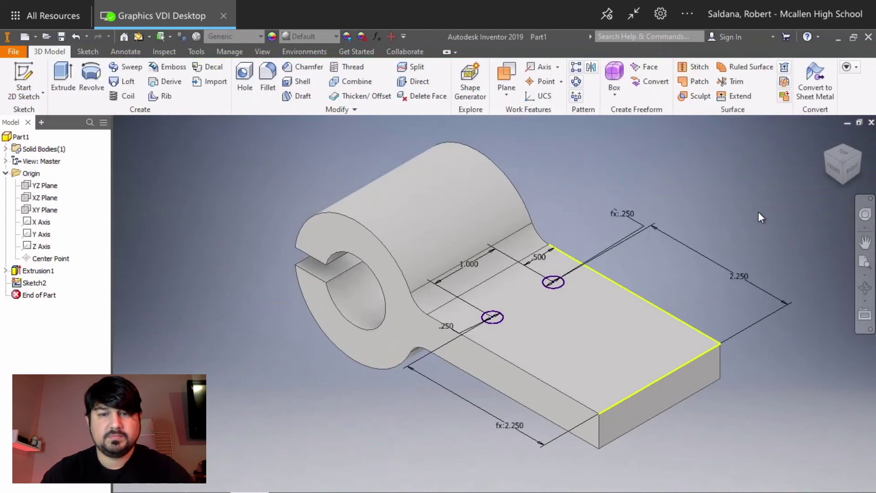
pyautogui.click(63, 76)
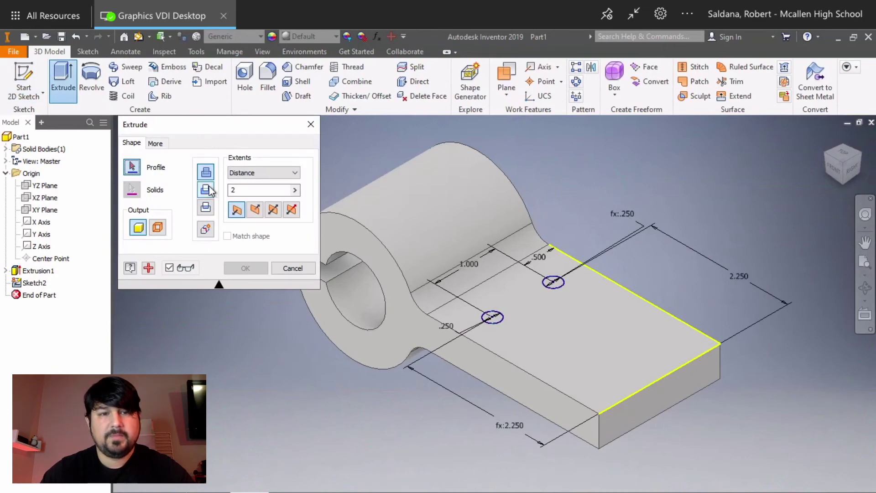
pyautogui.click(207, 192)
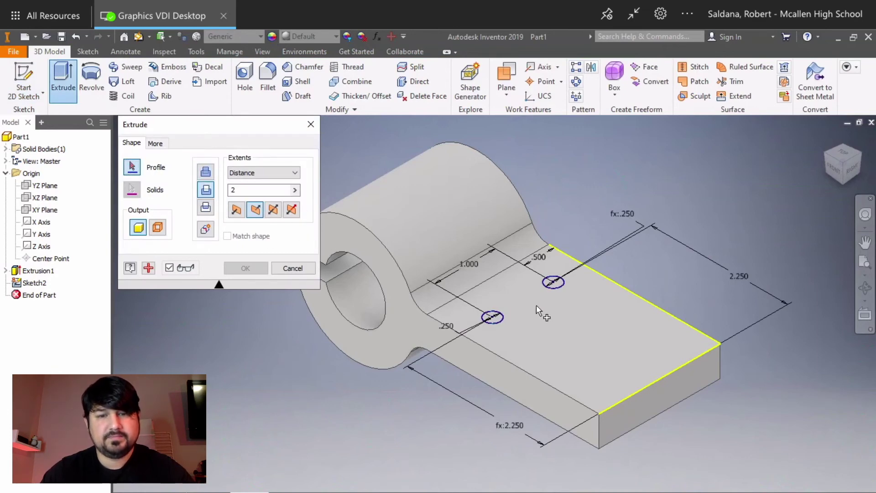
pyautogui.click(496, 320)
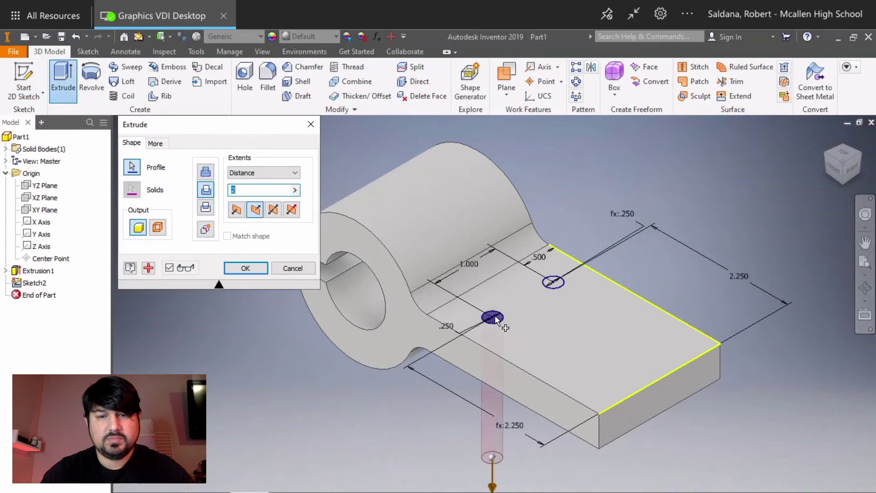
pyautogui.click(560, 283)
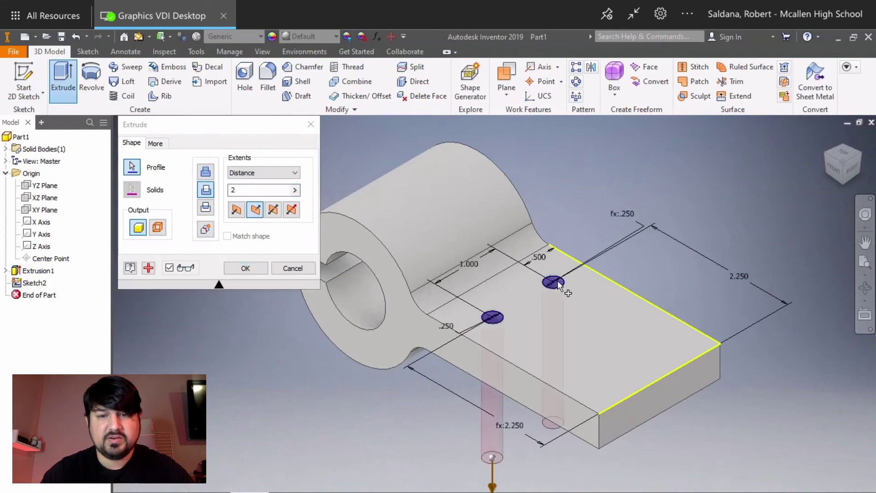
pyautogui.click(273, 174)
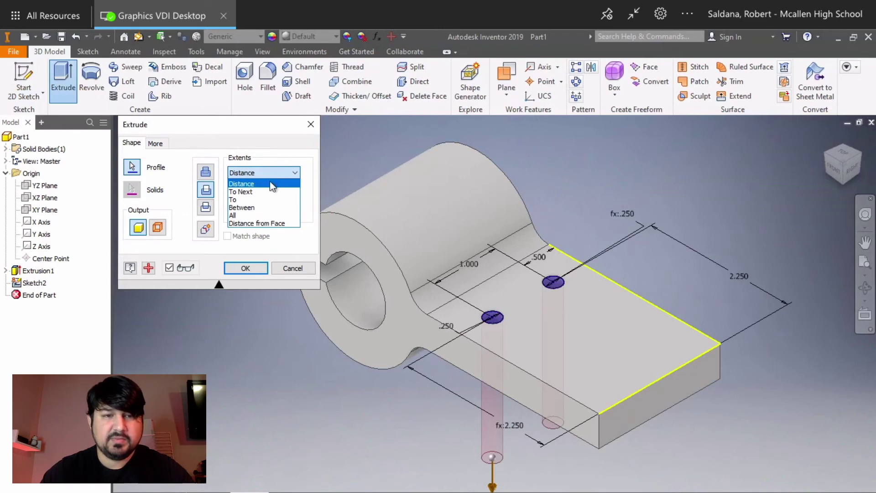
pyautogui.click(238, 215)
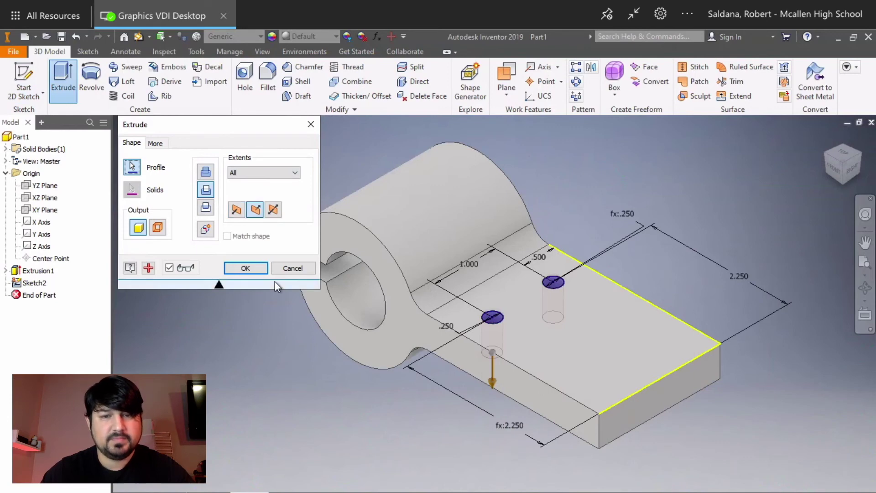
pyautogui.moveTo(843, 169); pyautogui.dragTo(838, 172)
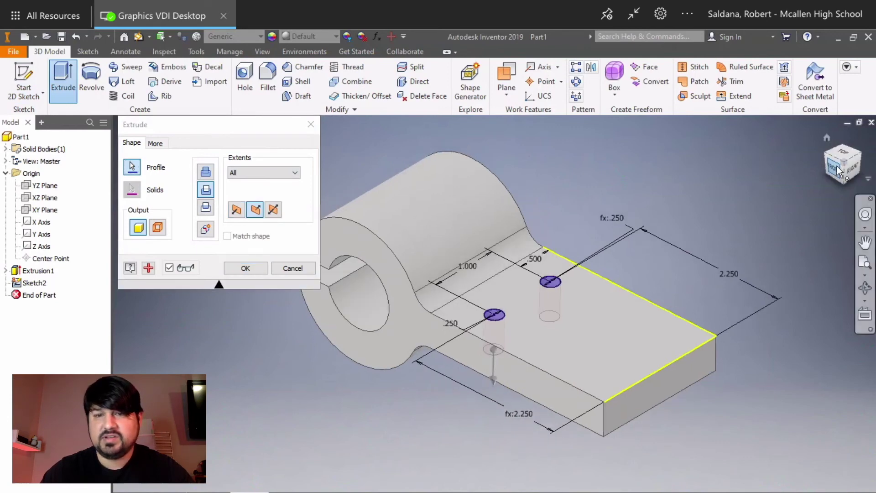
pyautogui.click(838, 170)
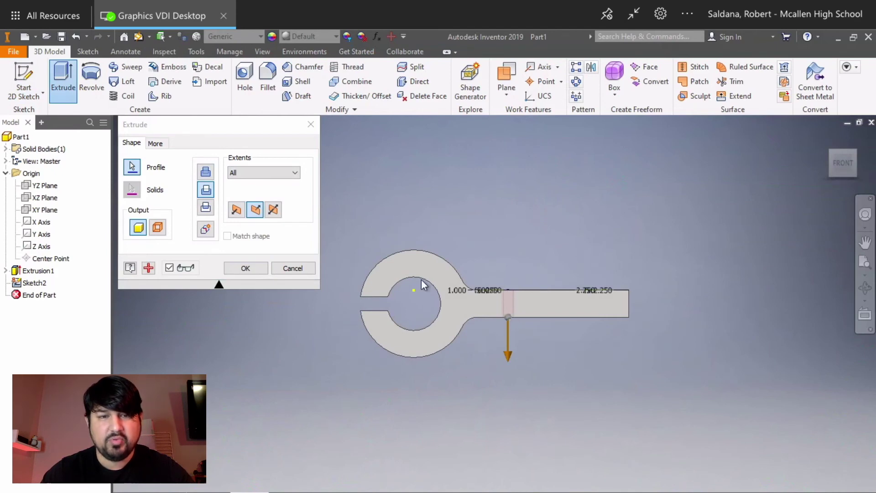
pyautogui.click(250, 267)
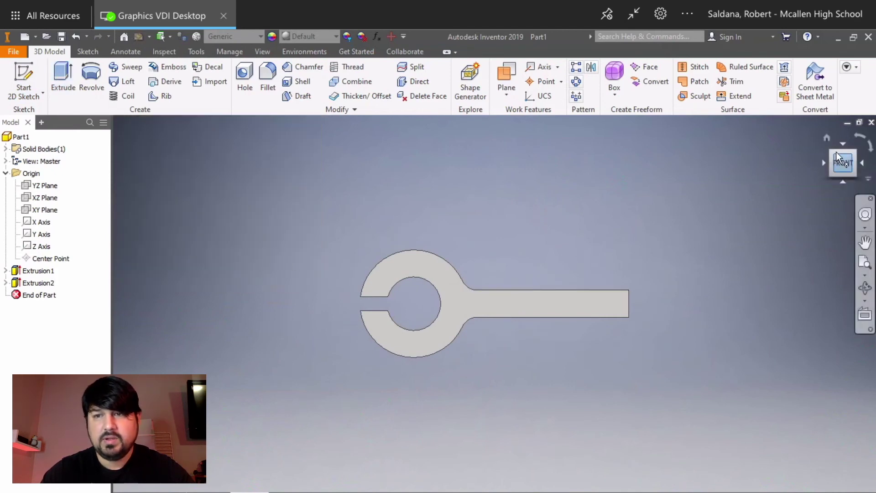
# Start a sketch on the arm's flat face and place a point midway across its width, about 0.8 in from the free end.
pyautogui.click(827, 138)
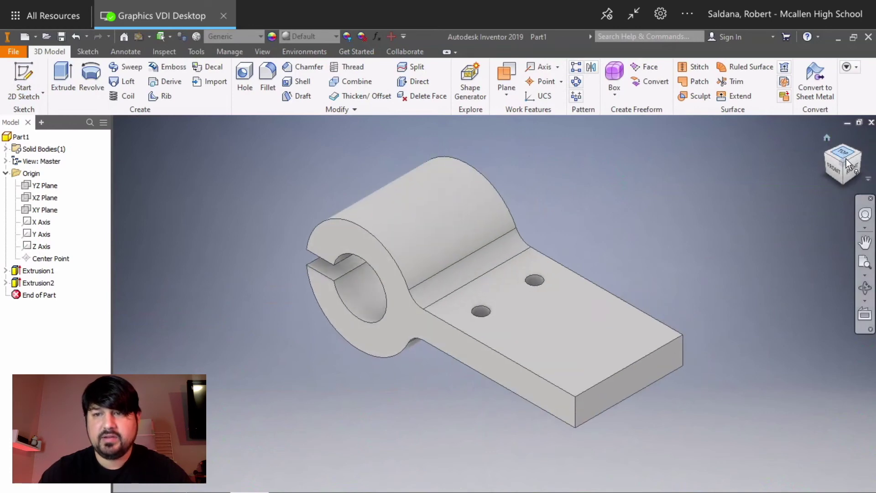
pyautogui.moveTo(842, 166); pyautogui.dragTo(834, 200)
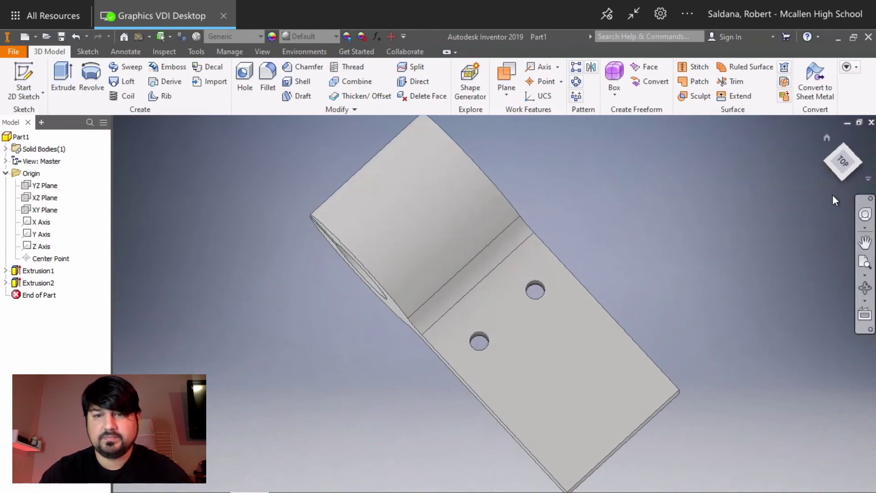
pyautogui.click(826, 138)
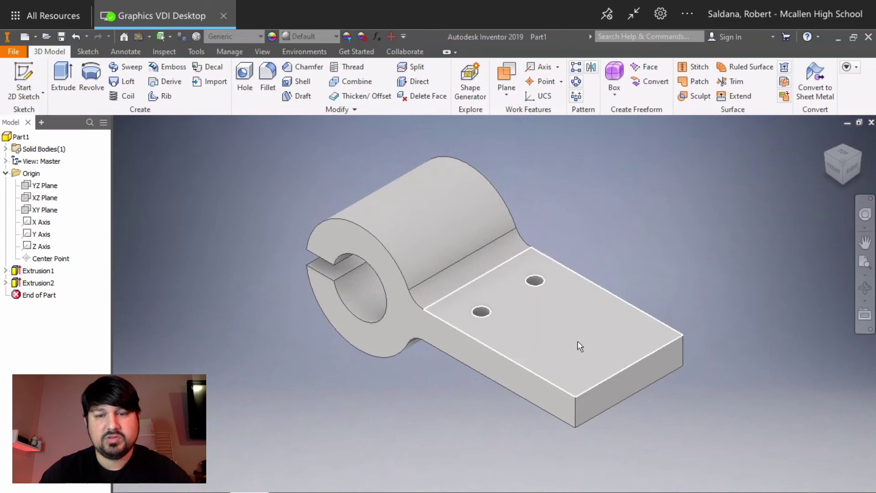
pyautogui.click(23, 76)
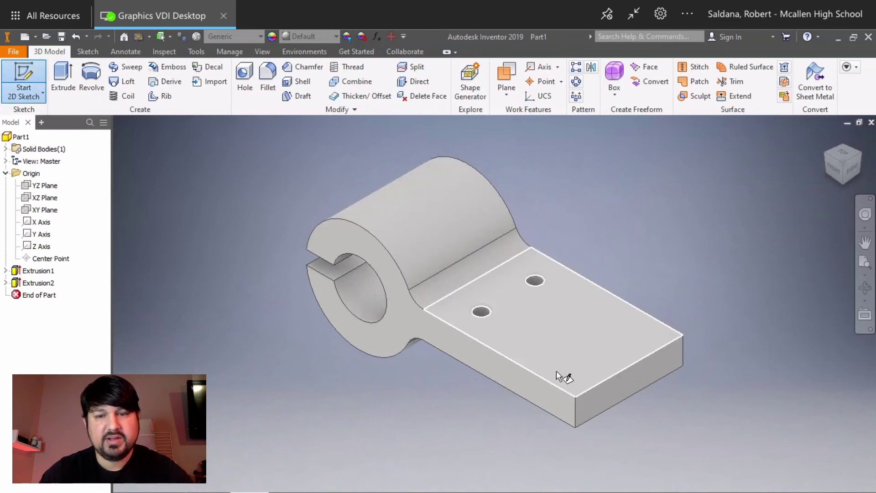
pyautogui.click(567, 346)
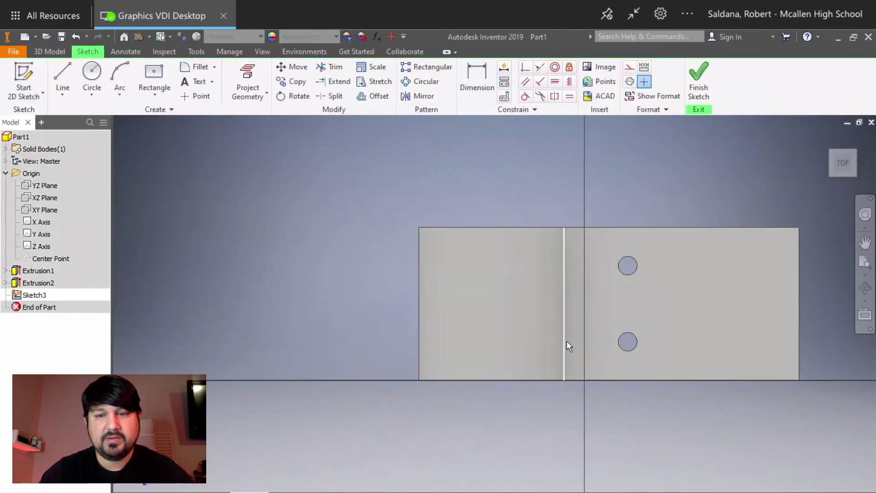
pyautogui.click(197, 96)
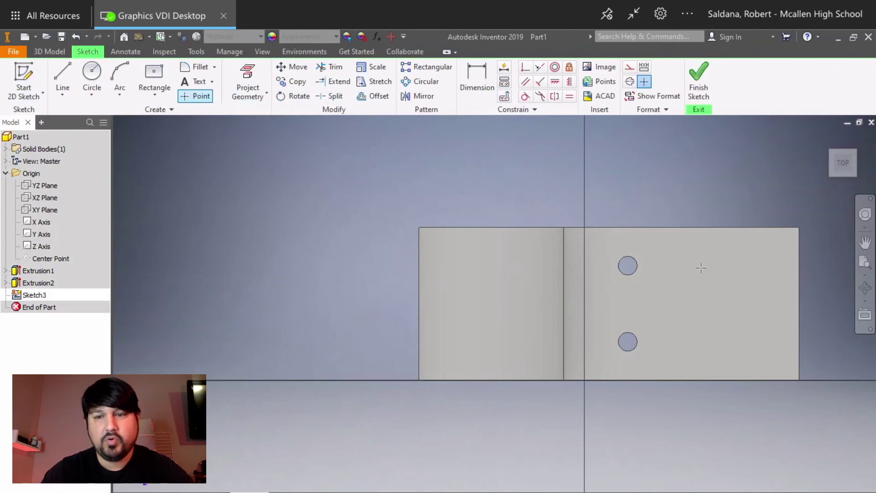
pyautogui.click(739, 303)
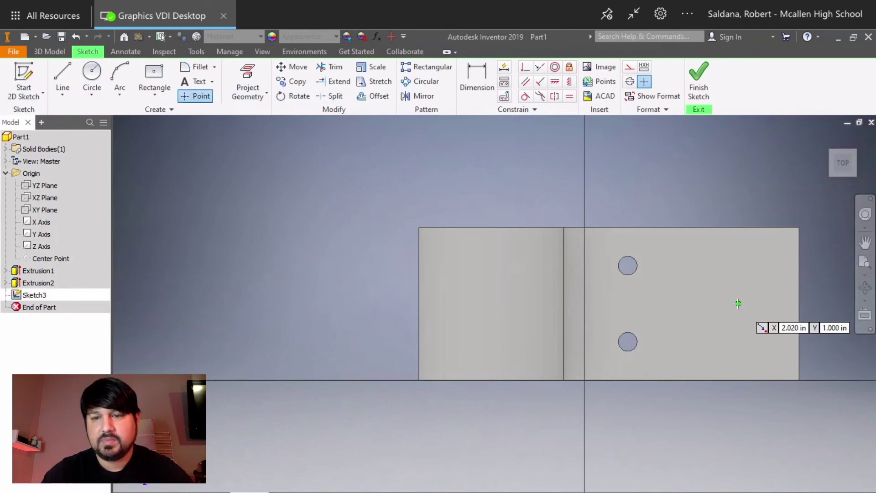
# Dimension the sketch point from the arm's front long edge at 1 in.
pyautogui.click(478, 81)
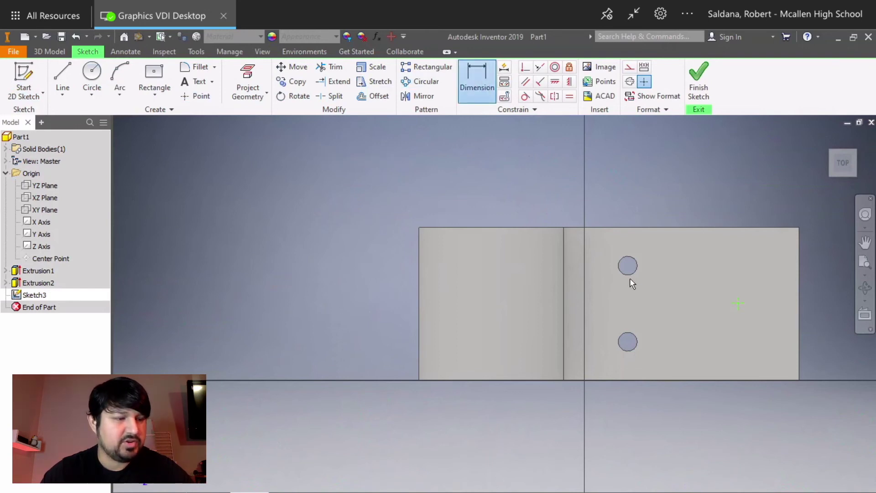
pyautogui.click(739, 303)
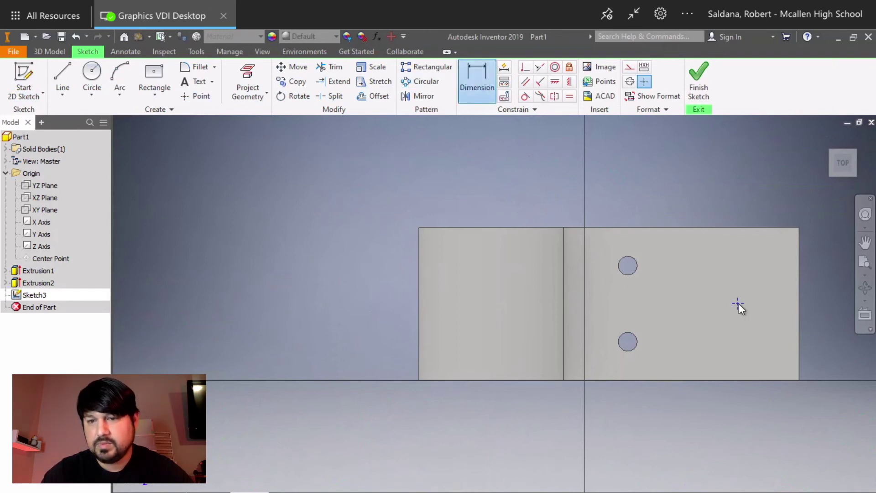
pyautogui.click(746, 383)
pyautogui.click(836, 354)
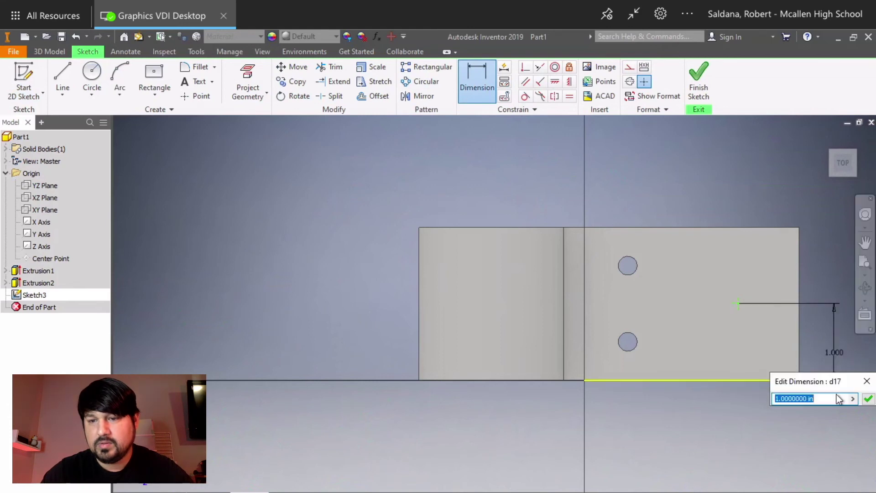
pyautogui.click(868, 398)
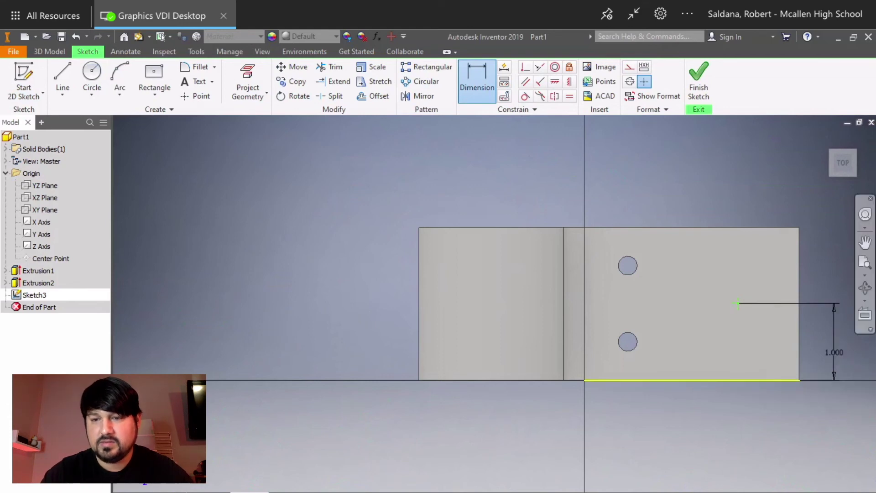
# Dimension the sketch point from the arm's free end edge at 1 in and finish the sketch.
pyautogui.click(738, 304)
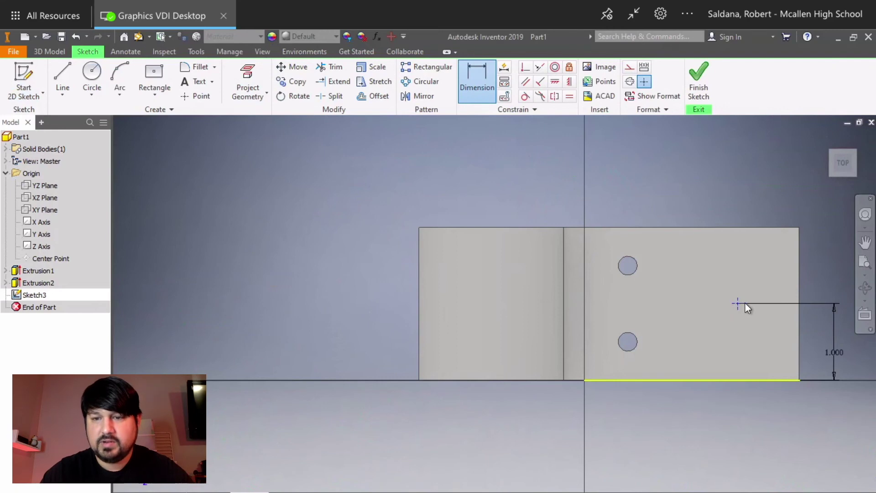
pyautogui.click(800, 311)
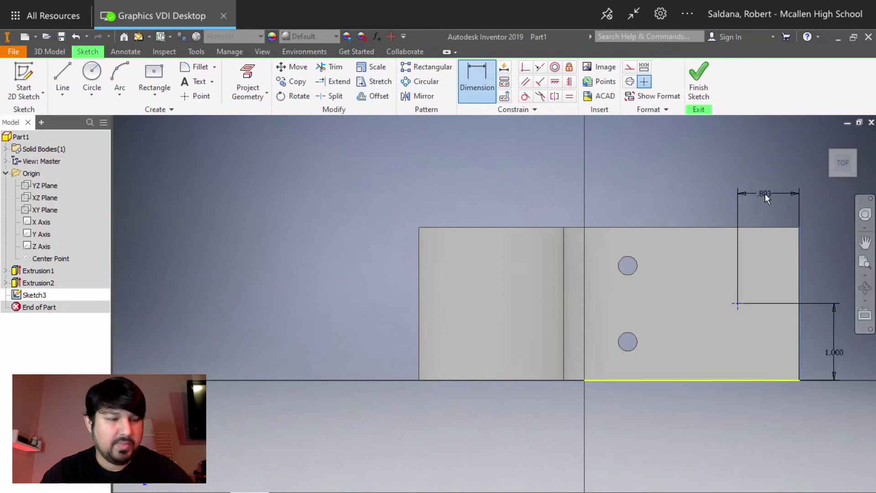
pyautogui.click(766, 193)
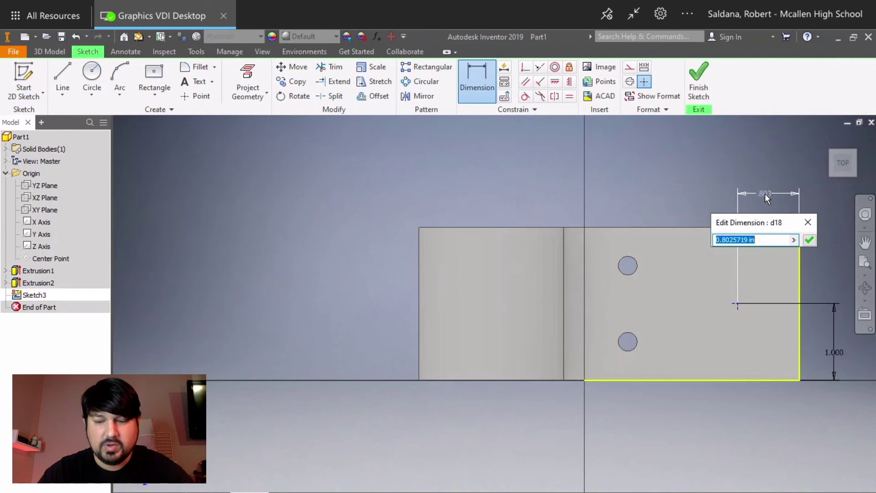
pyautogui.write('1')
pyautogui.press('Return')
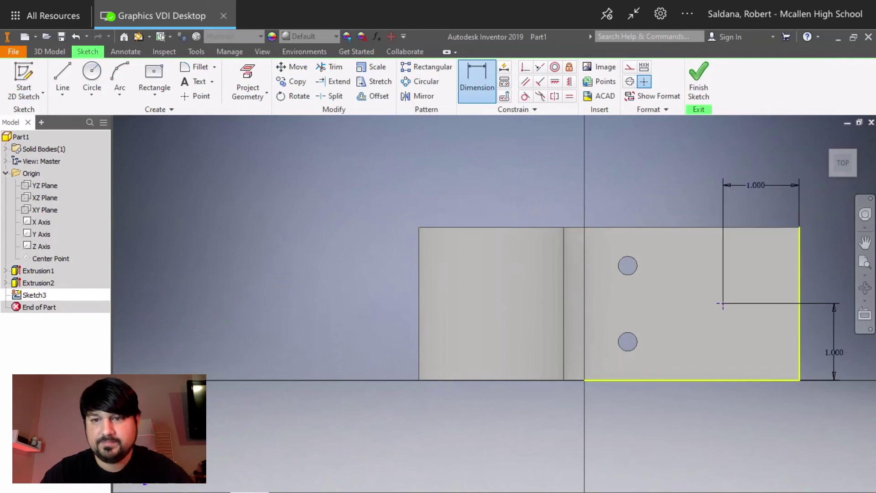
pyautogui.click(699, 80)
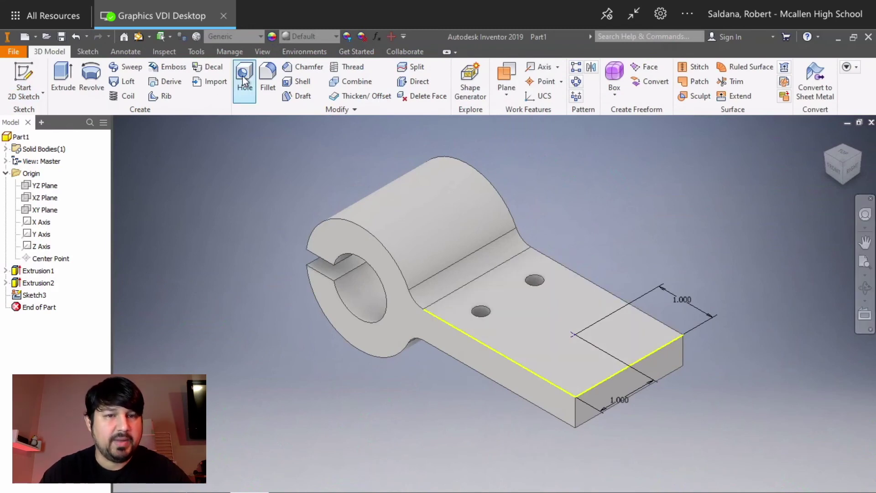
# Start a counterbored through-all Hole at the sketch point, review its placement, and open the counterbore diameter for editing.
pyautogui.click(247, 89)
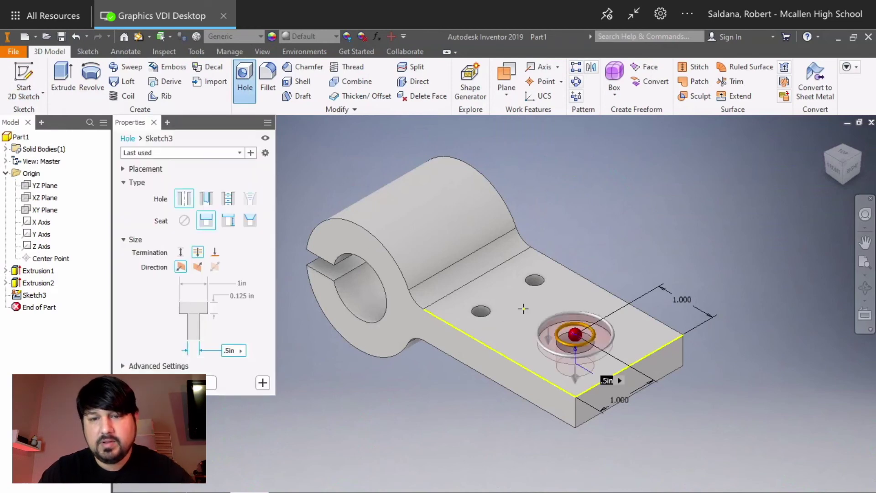
pyautogui.moveTo(576, 335)
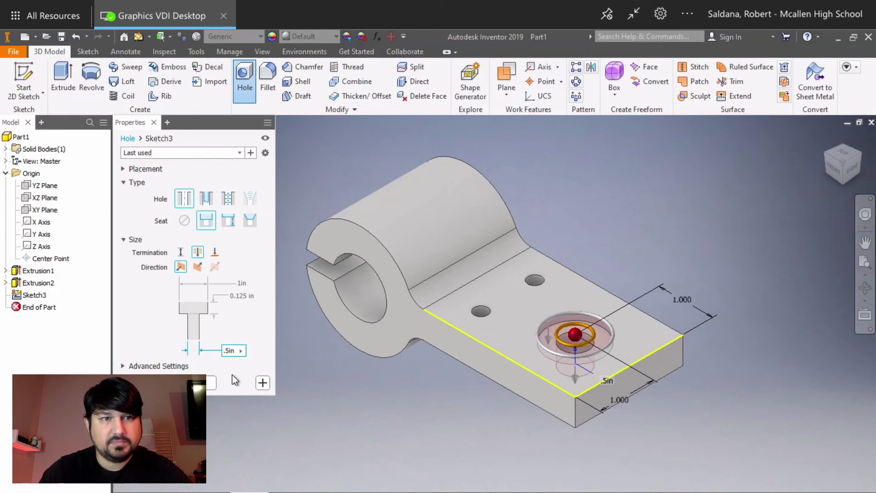
pyautogui.click(124, 169)
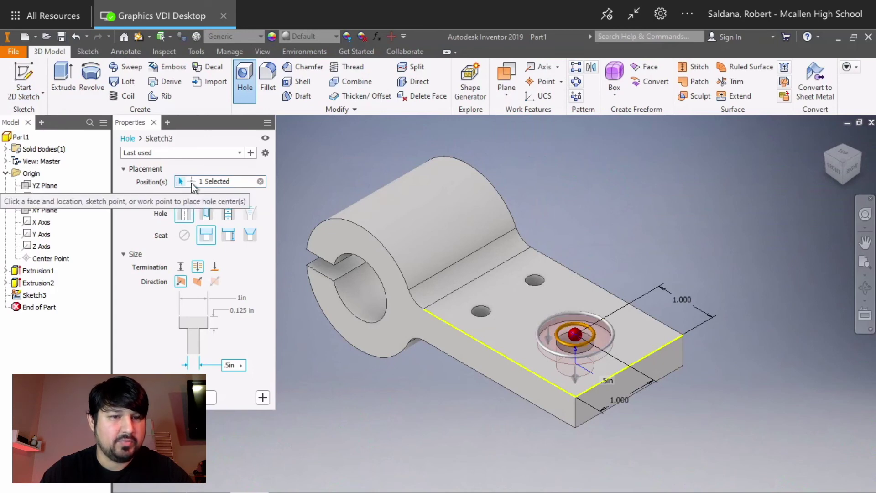
pyautogui.click(125, 169)
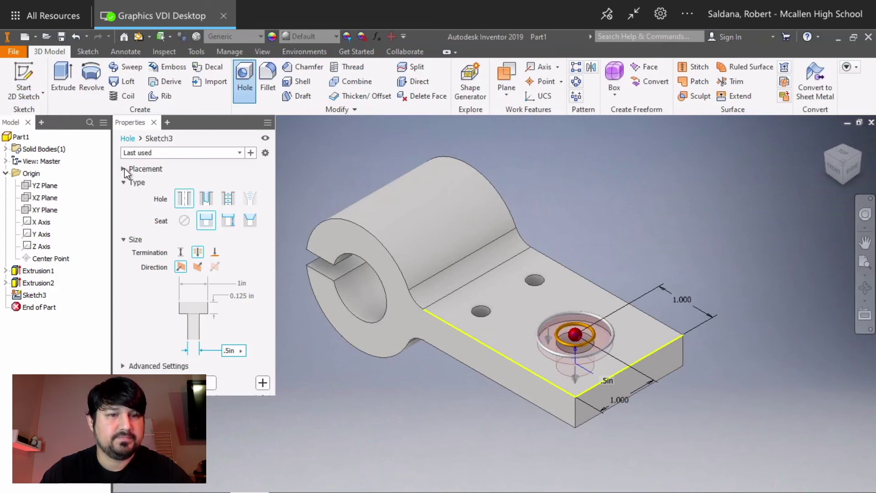
pyautogui.click(124, 169)
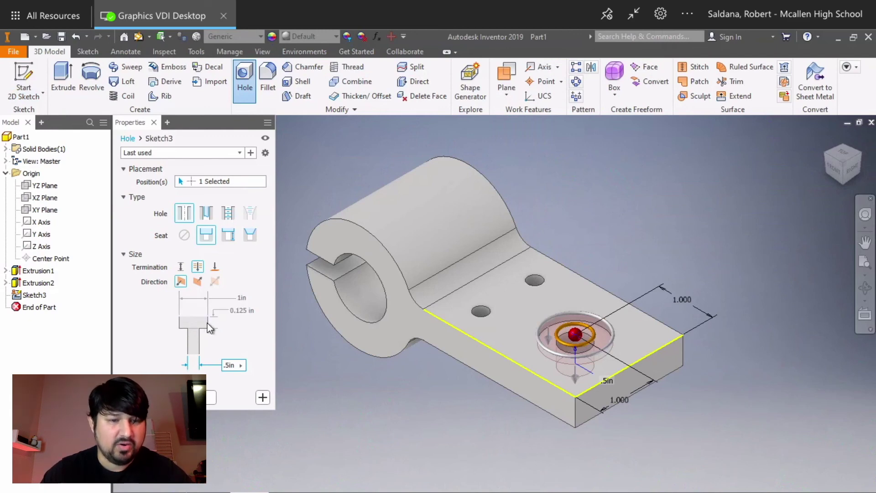
pyautogui.click(241, 297)
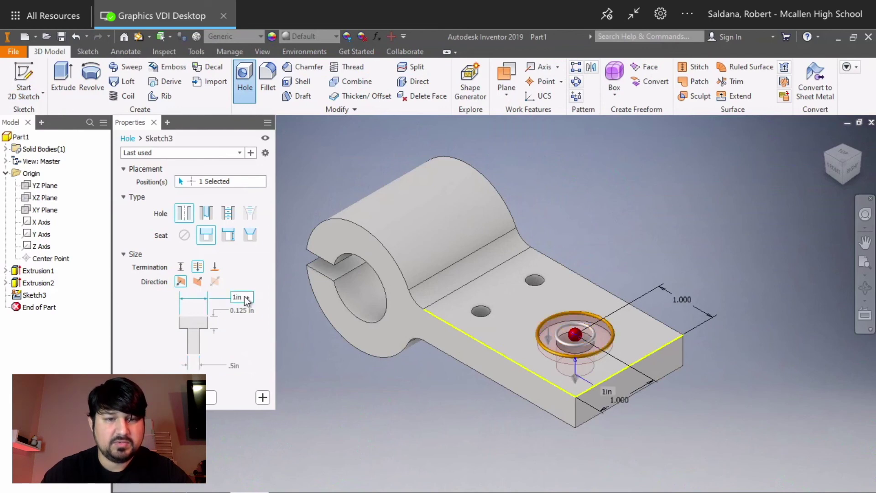